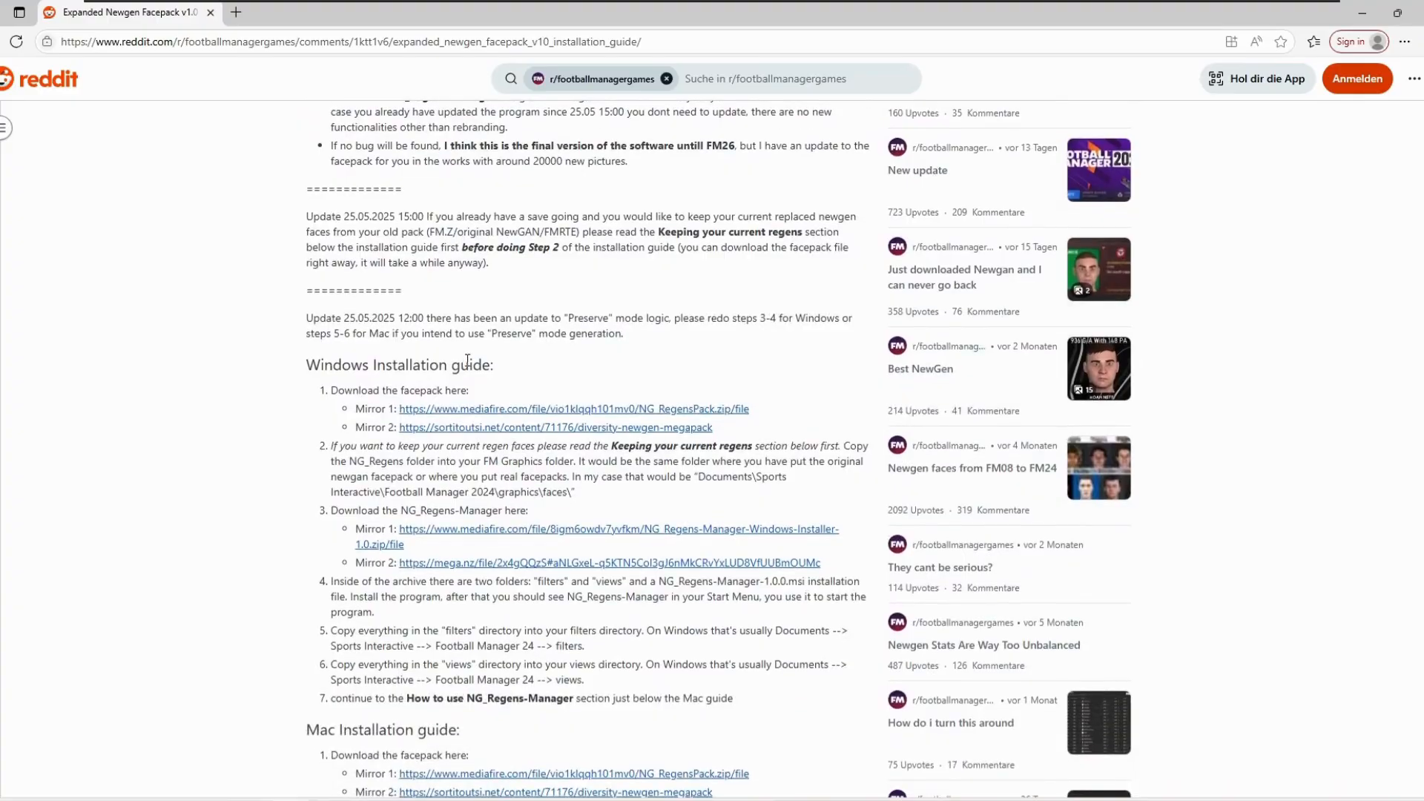
Extract the NG_RegensPack archive from Downloads, choosing a destination inside Documents\Sports Interactive\Football Manager 2024
scroll(371, 349, "down", 1)
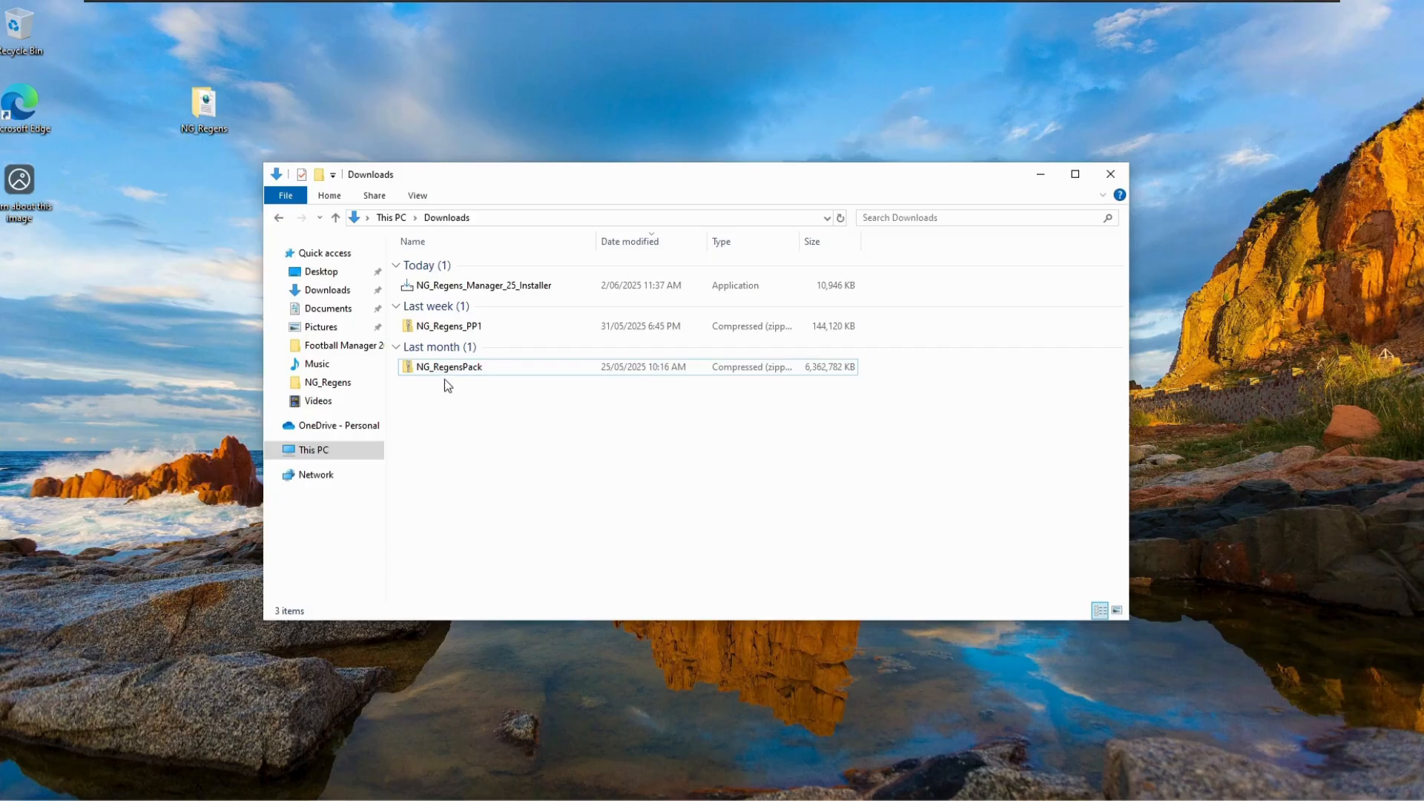
left_click(450, 372)
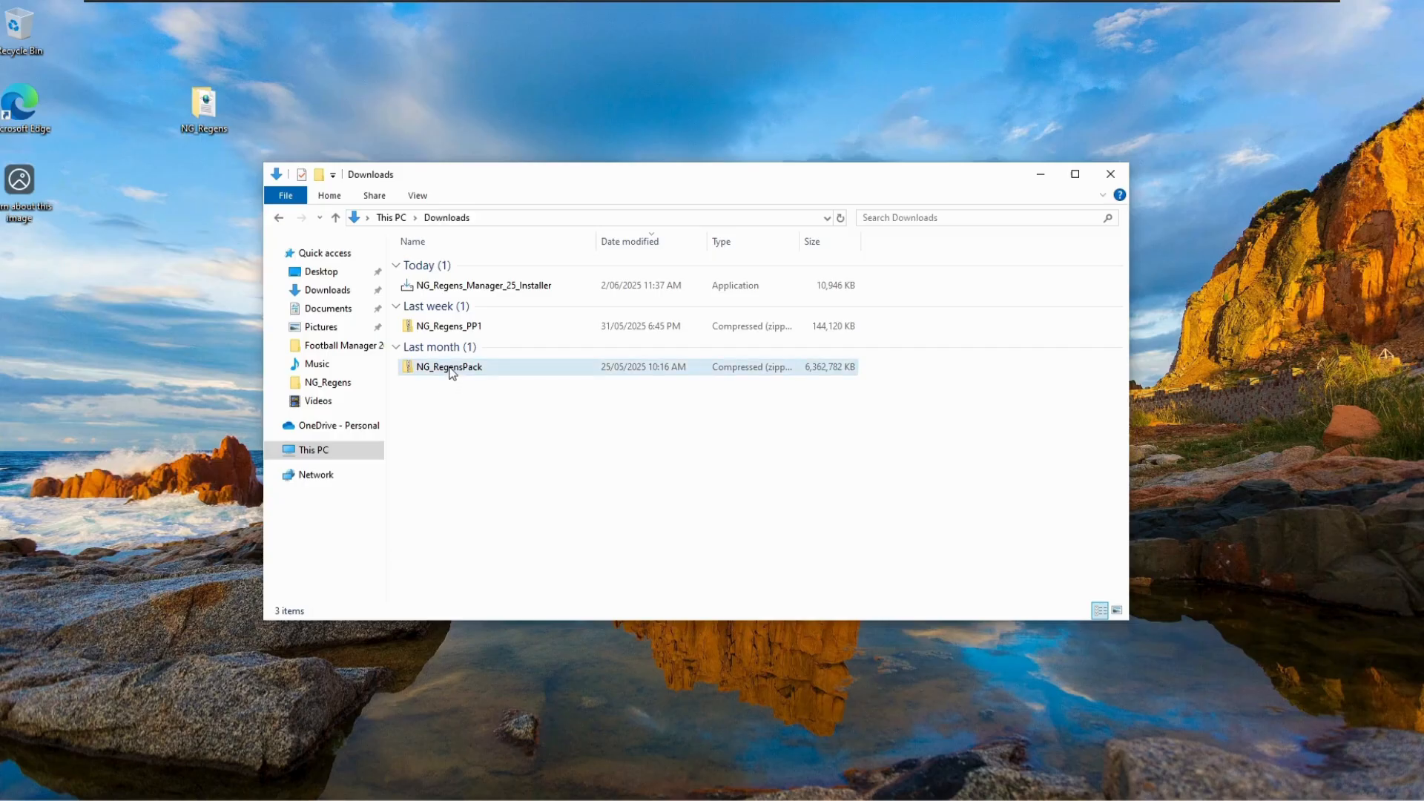
right_click(450, 372)
left_click(490, 417)
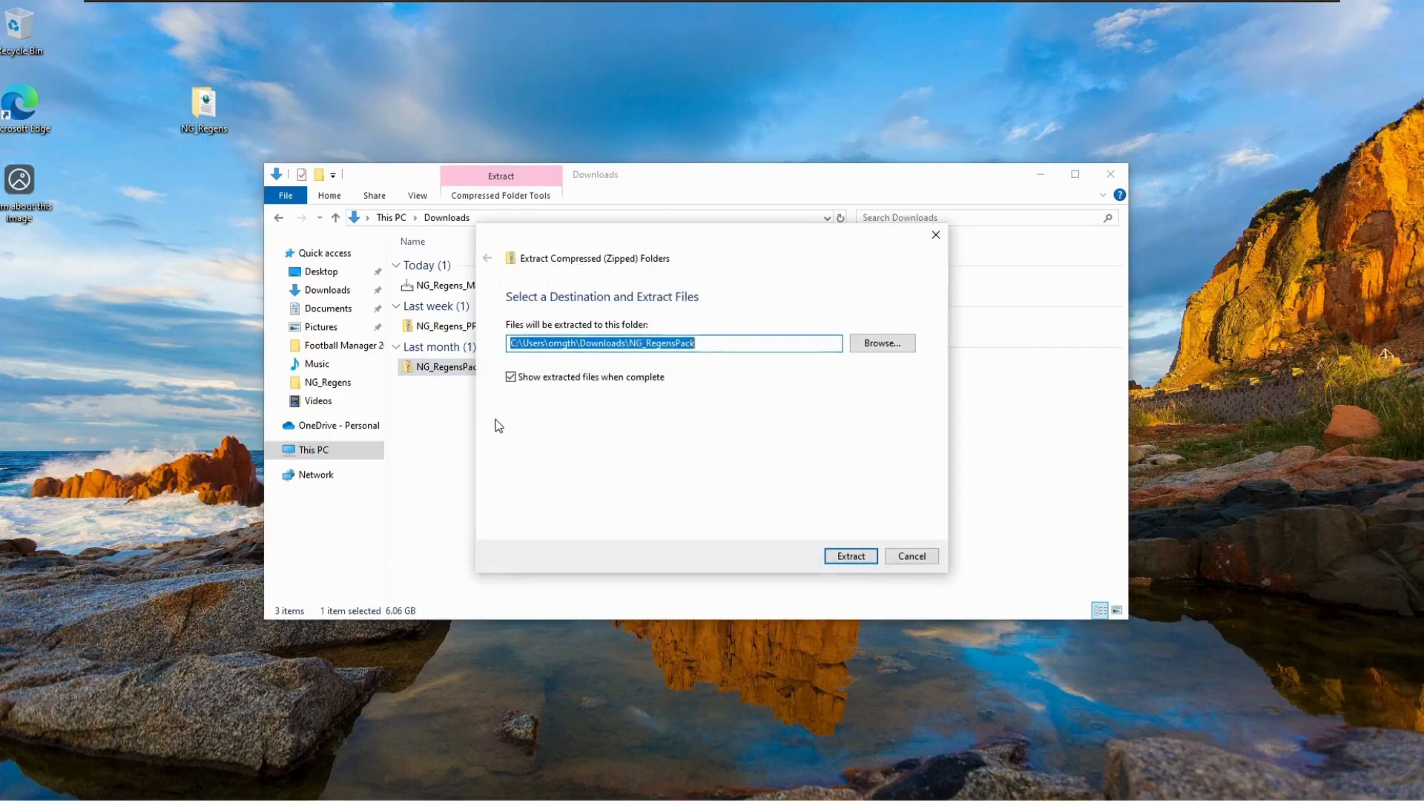
left_click(883, 347)
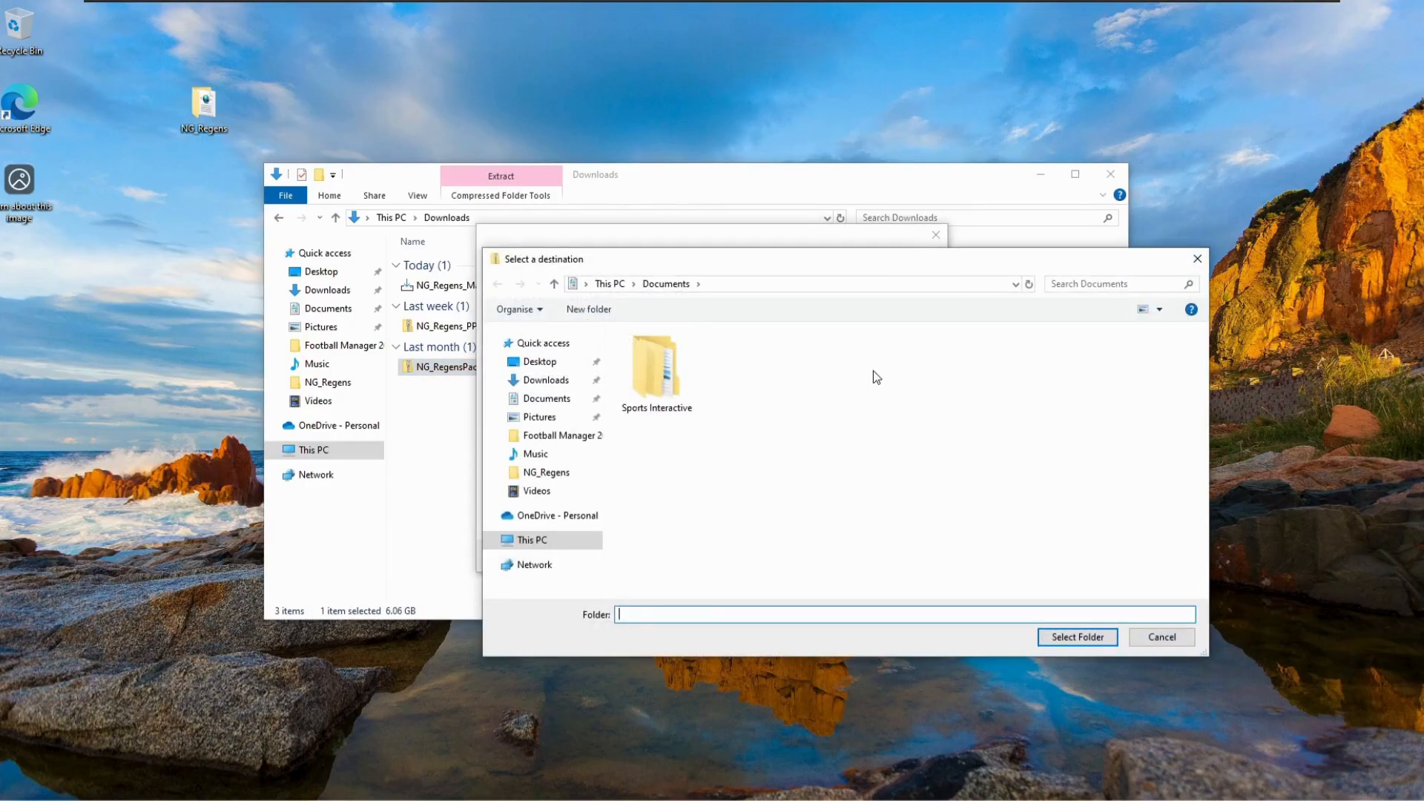
double_click(663, 372)
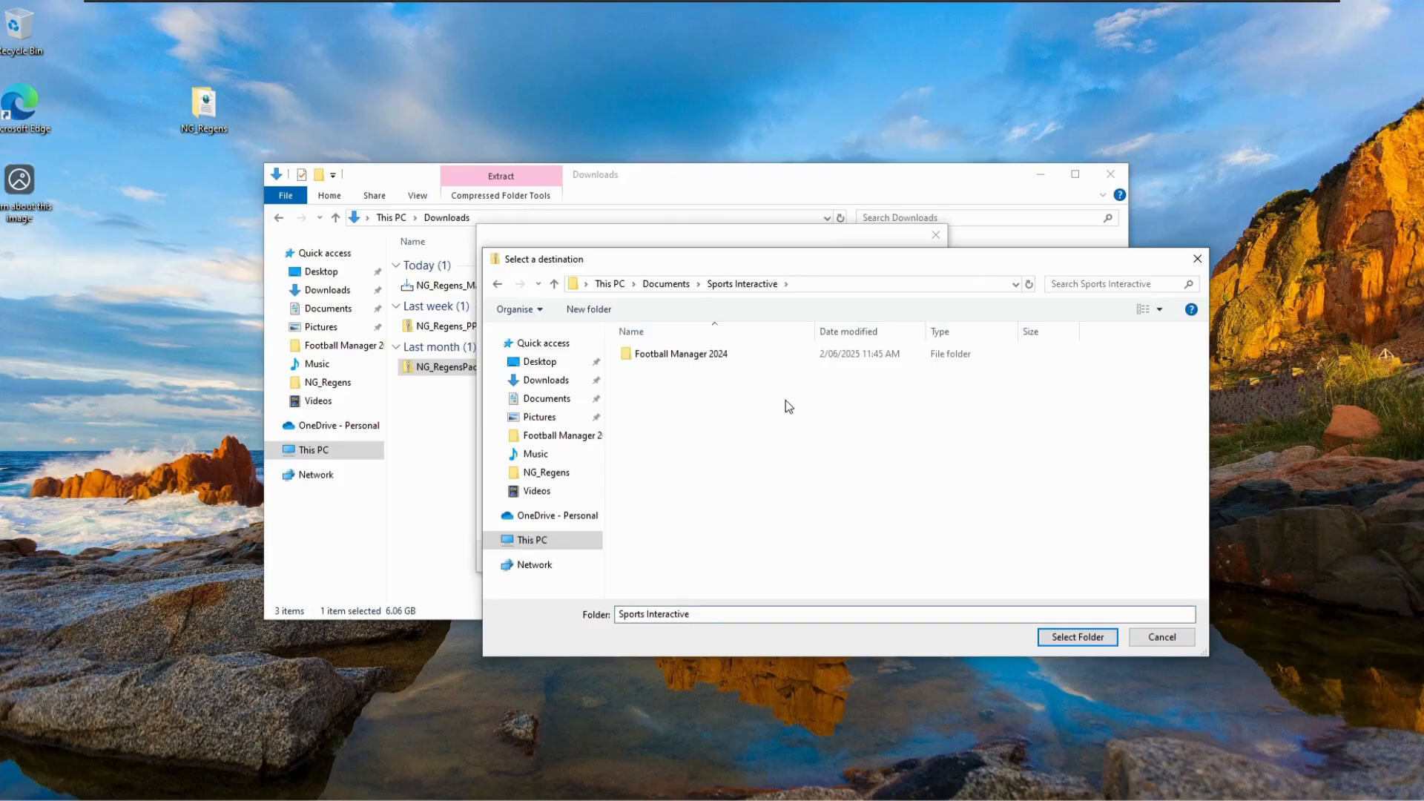
double_click(720, 363)
left_click(677, 372)
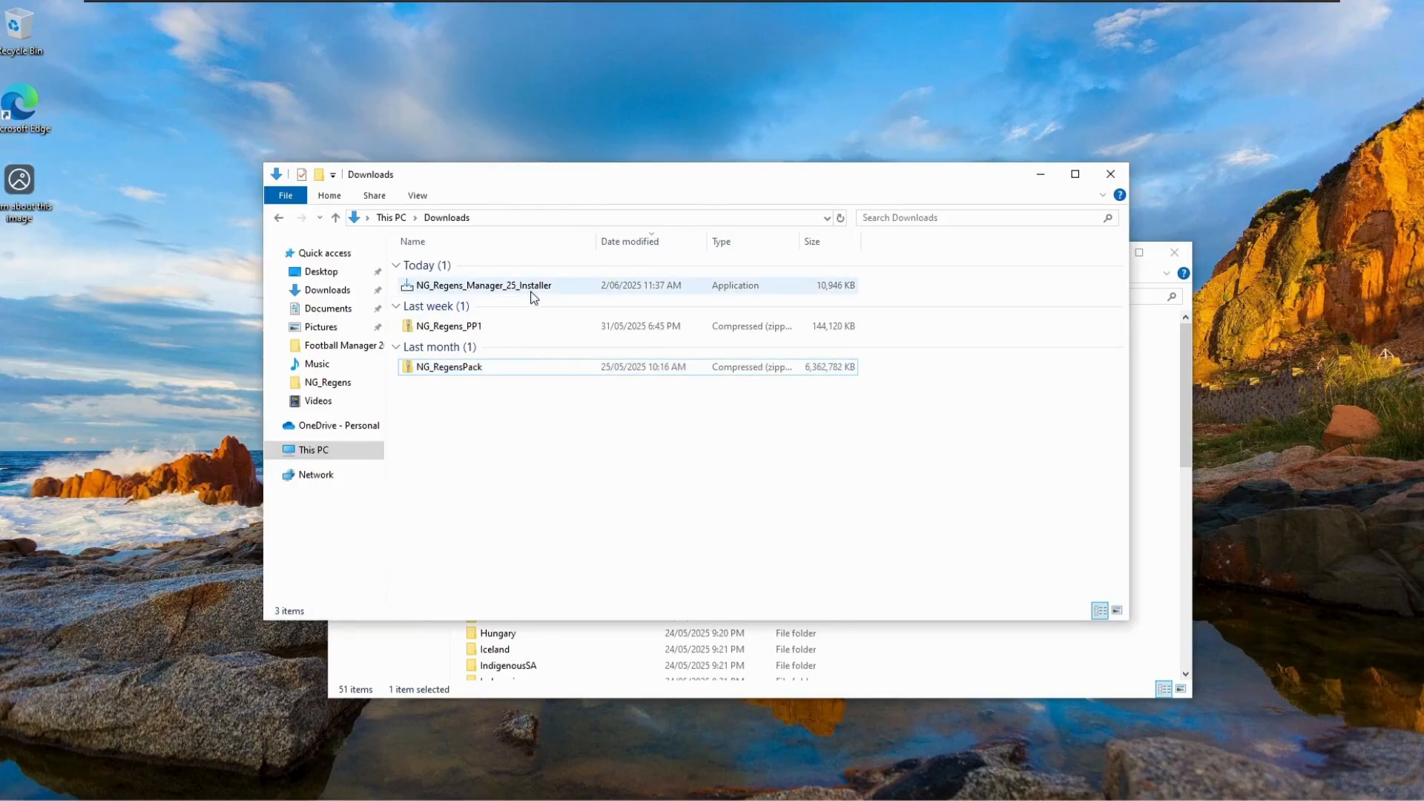
Install NG_Regens Manager 25 from the downloaded installer with the default folders and launch it
double_click(531, 289)
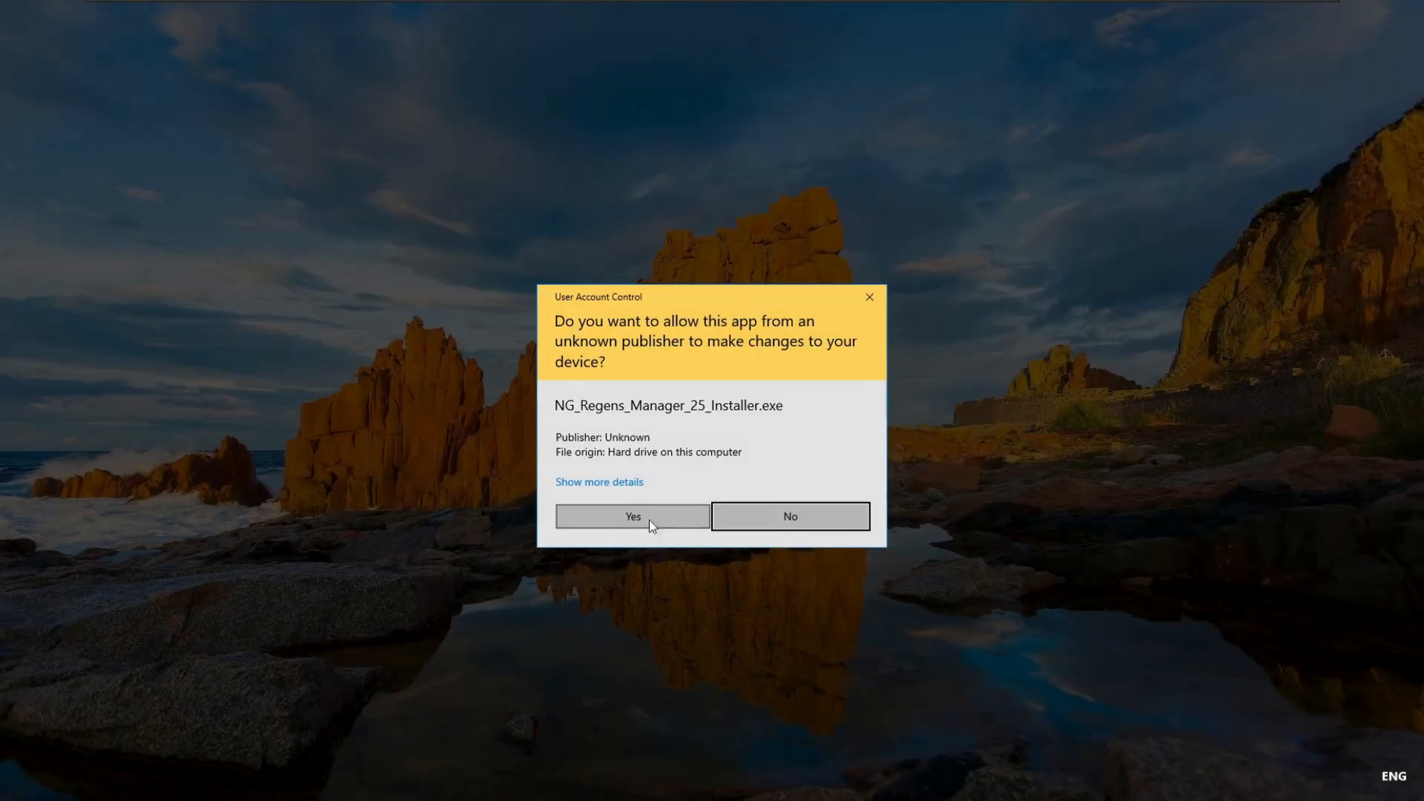
left_click(636, 516)
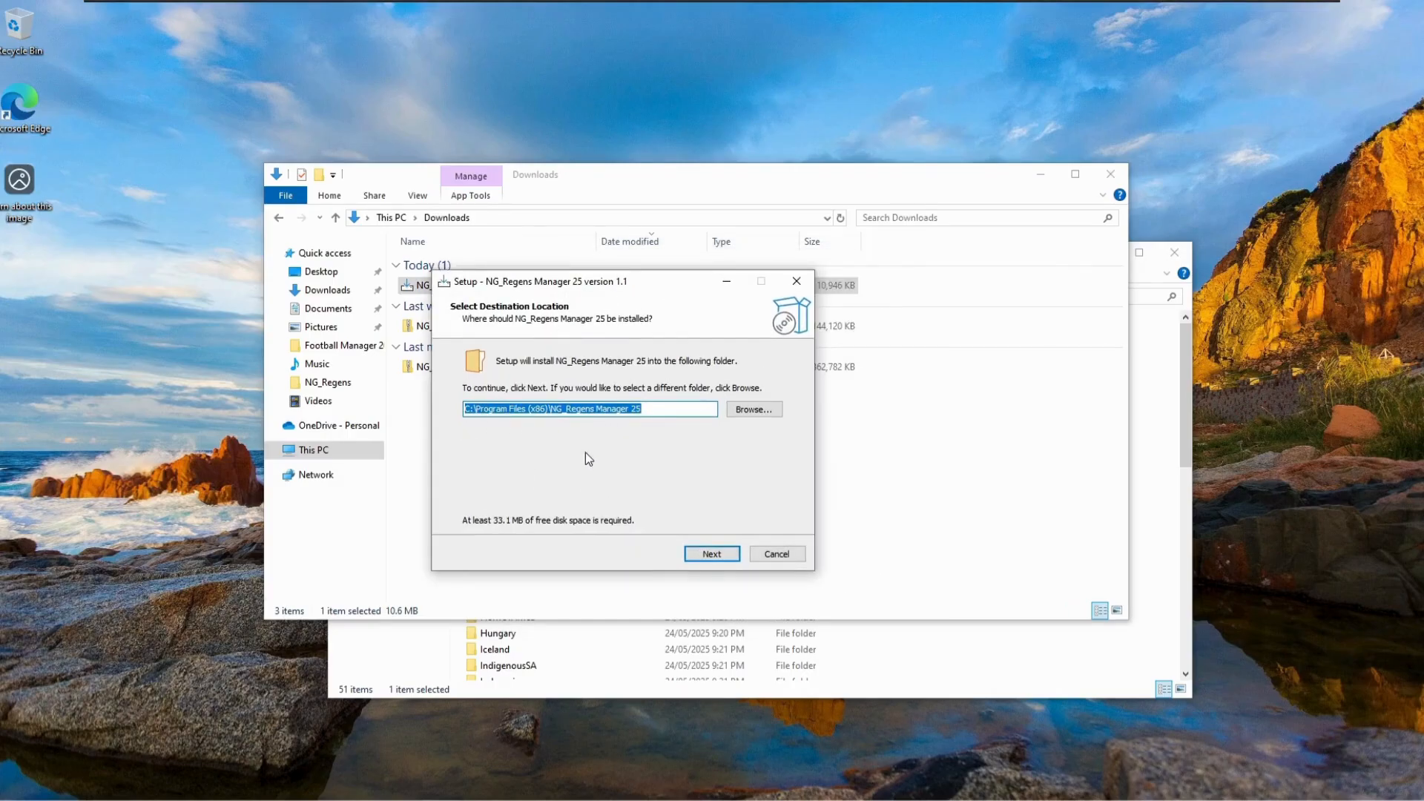
left_click(713, 553)
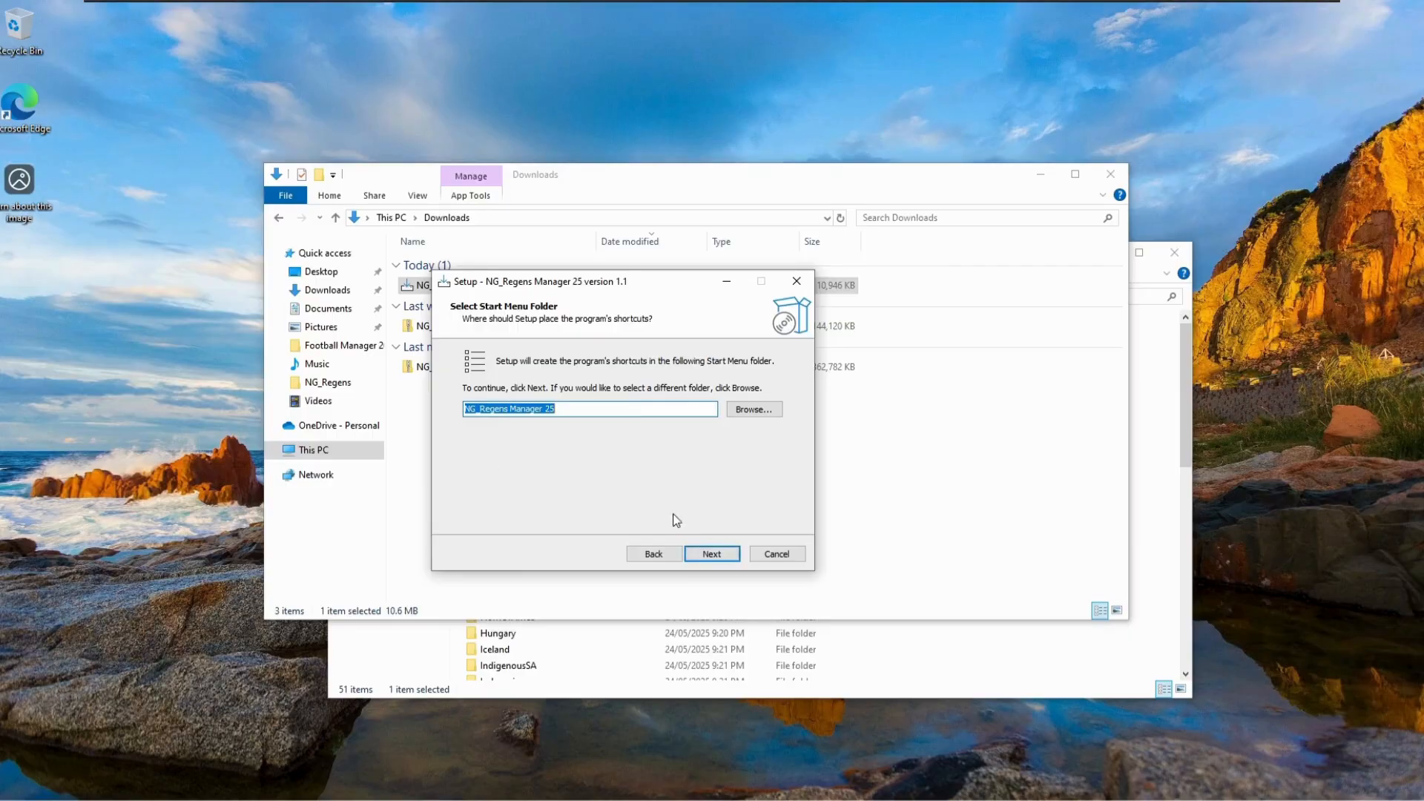
key("Return")
key("Return")
key("Return")
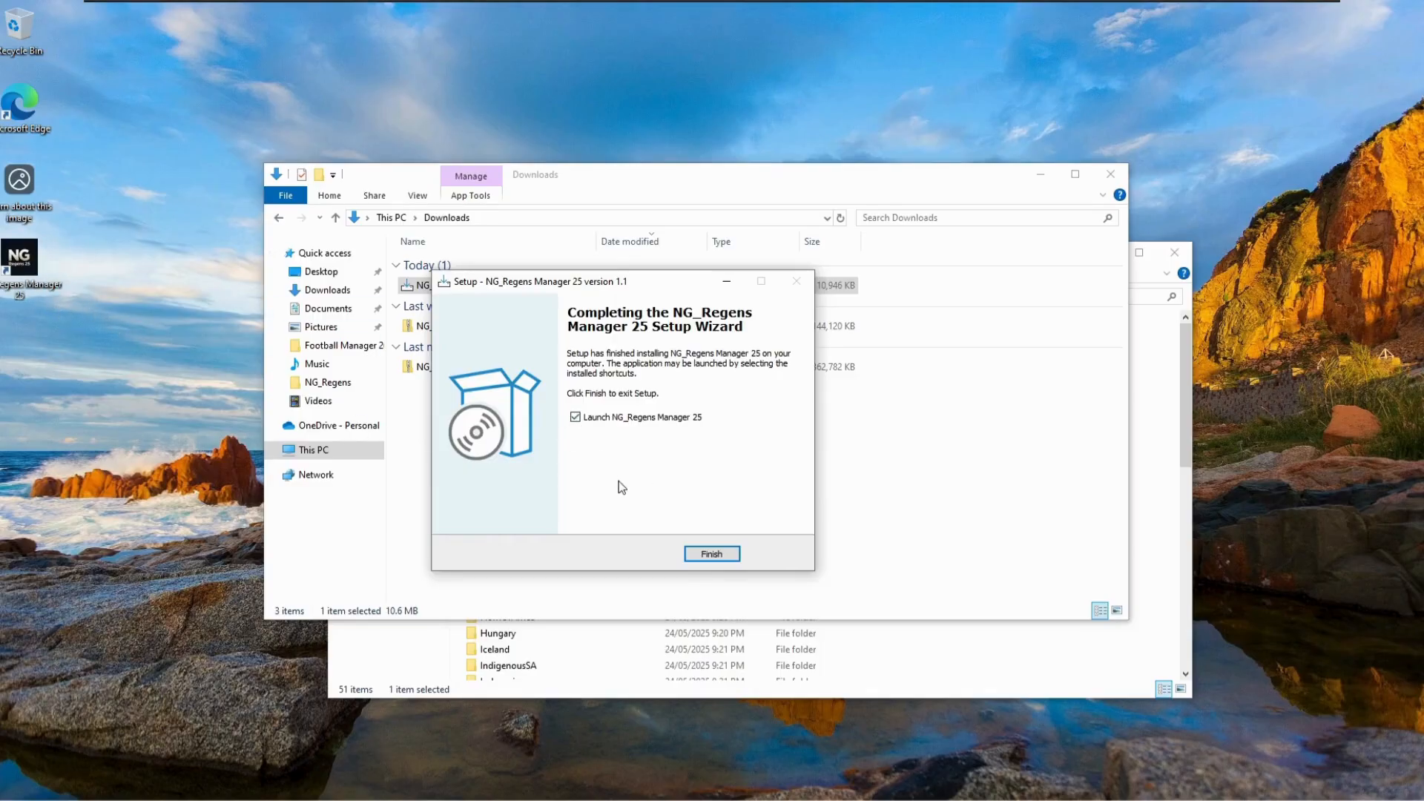
left_click(716, 556)
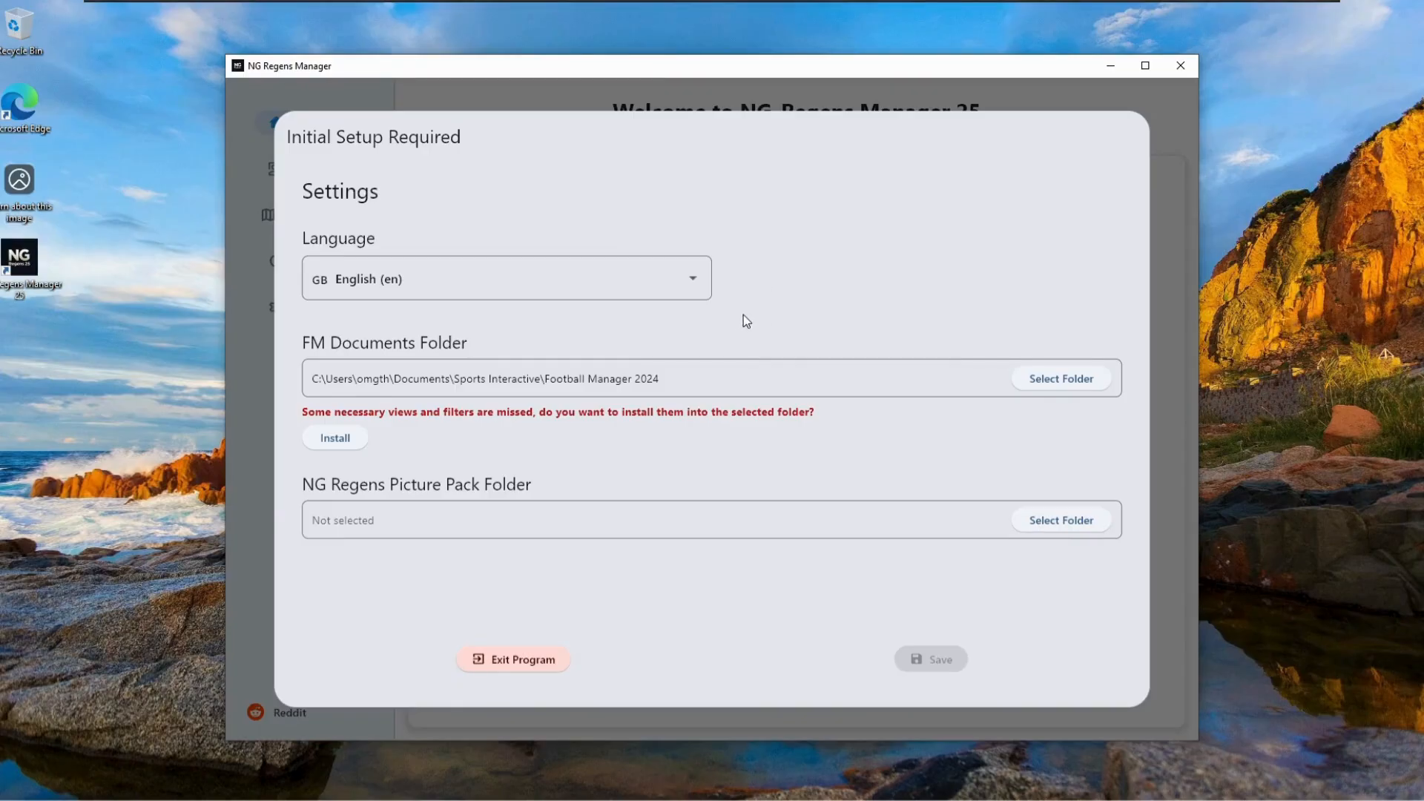
Keep English as the language and install the missing views and filters into the Football Manager 2024 documents folder
left_click(691, 280)
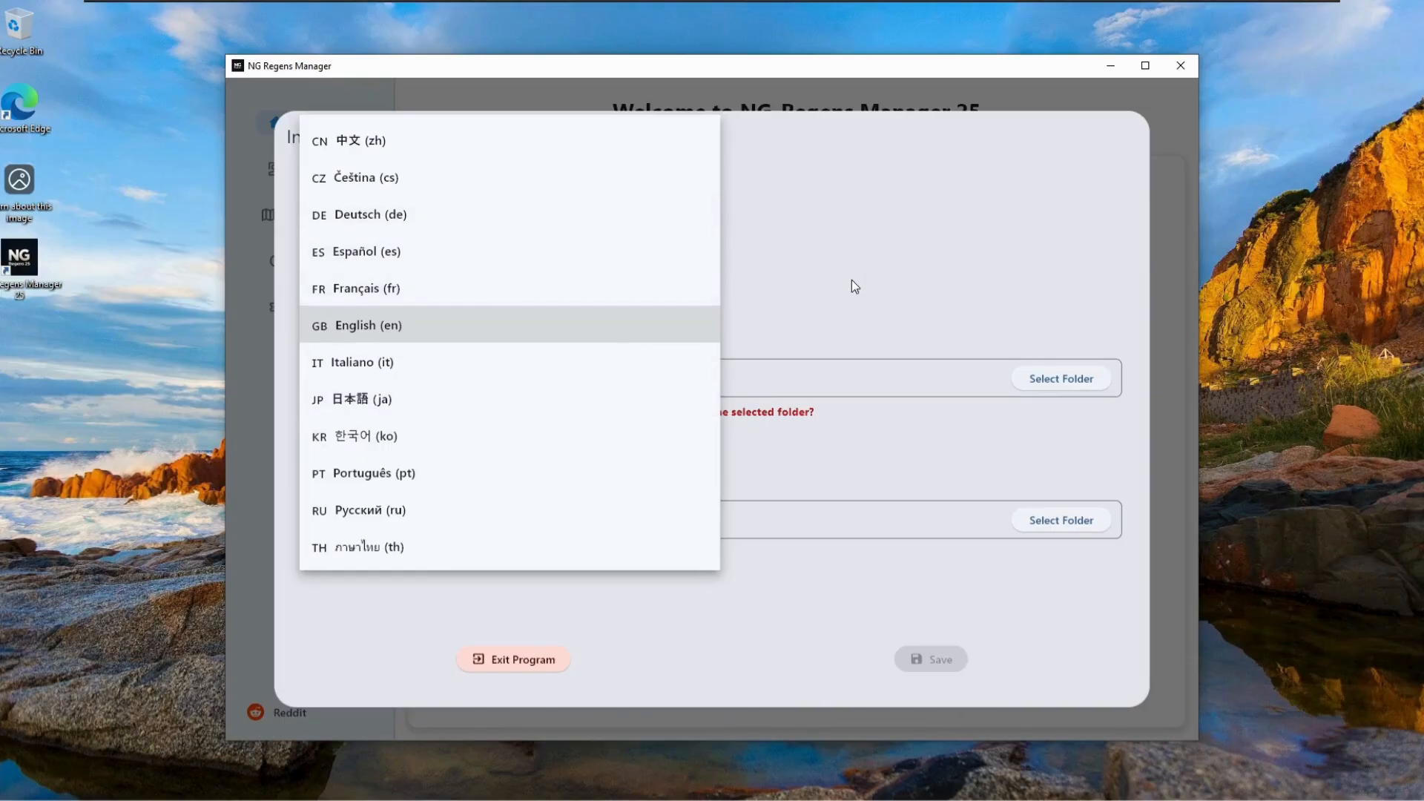
left_click(869, 297)
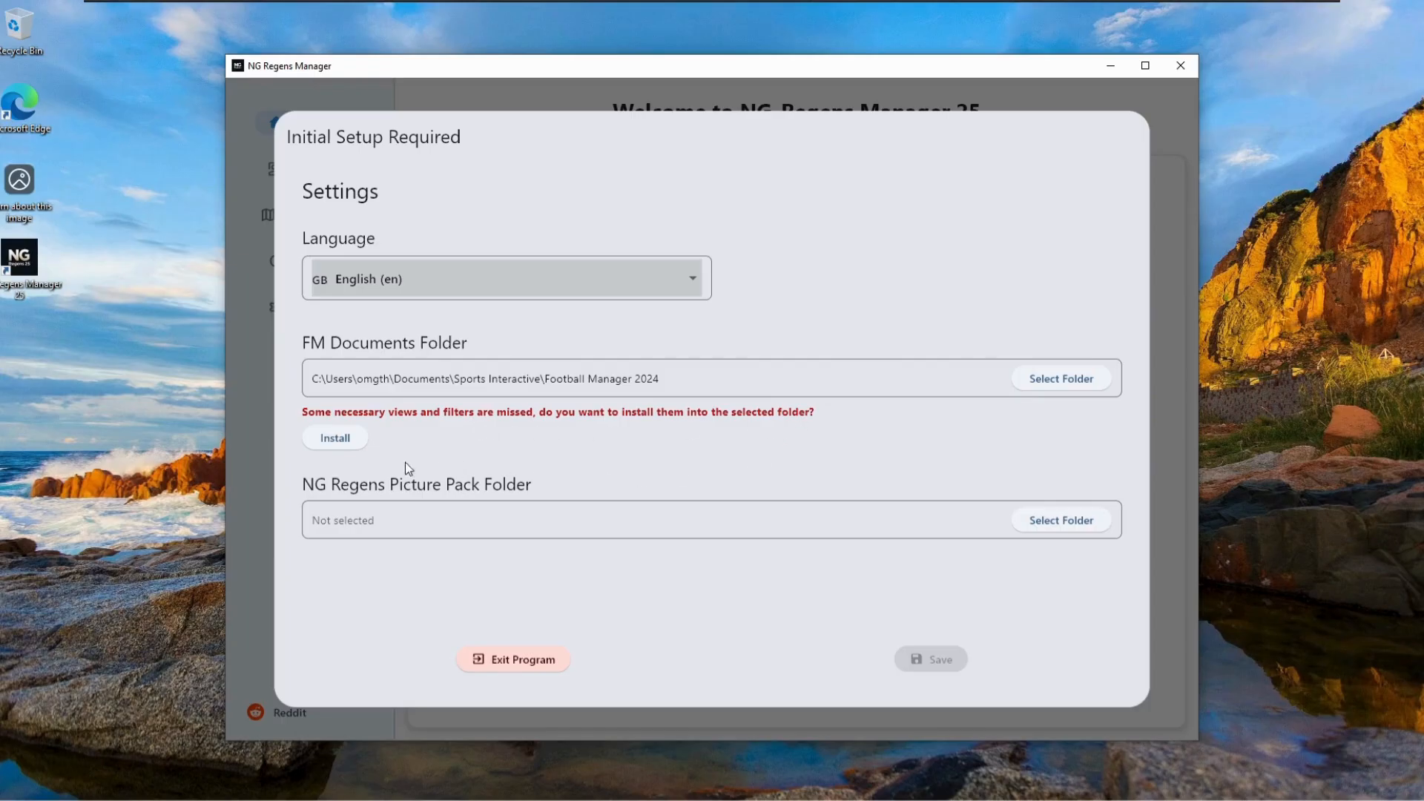
left_click(348, 443)
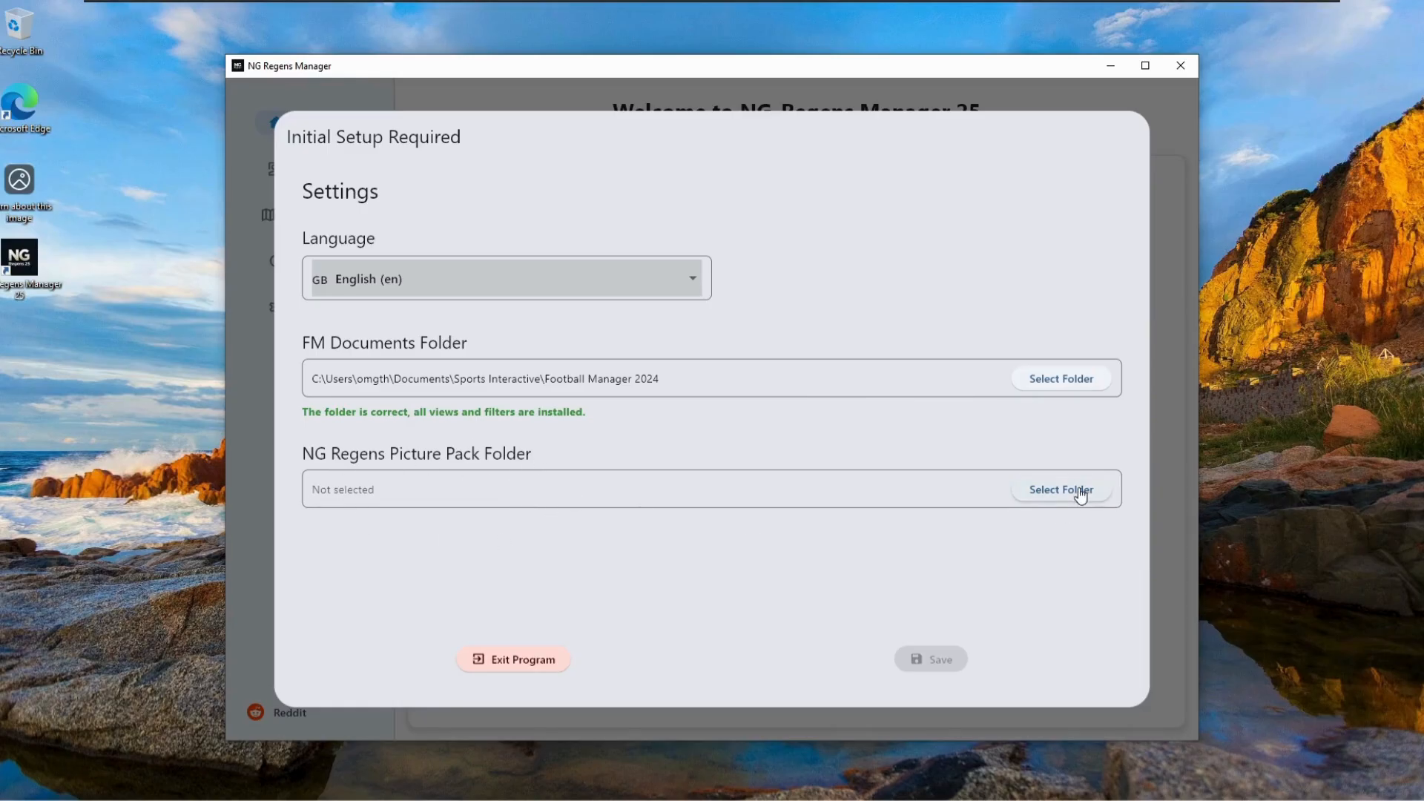
Set the picture pack folder to graphics\faces\NG_Regens in Football Manager 2024 and save the initial setup
left_click(1025, 491)
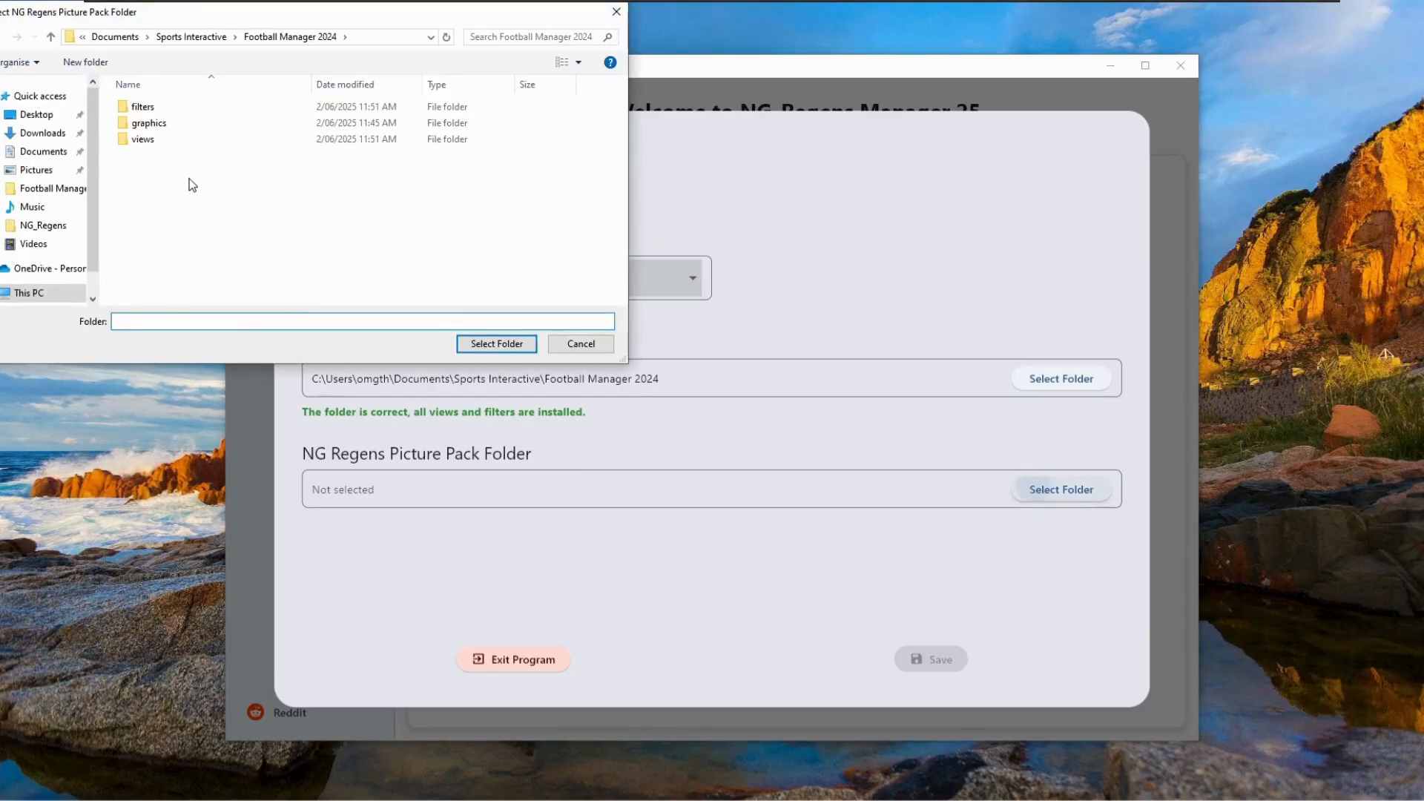
double_click(145, 122)
double_click(143, 117)
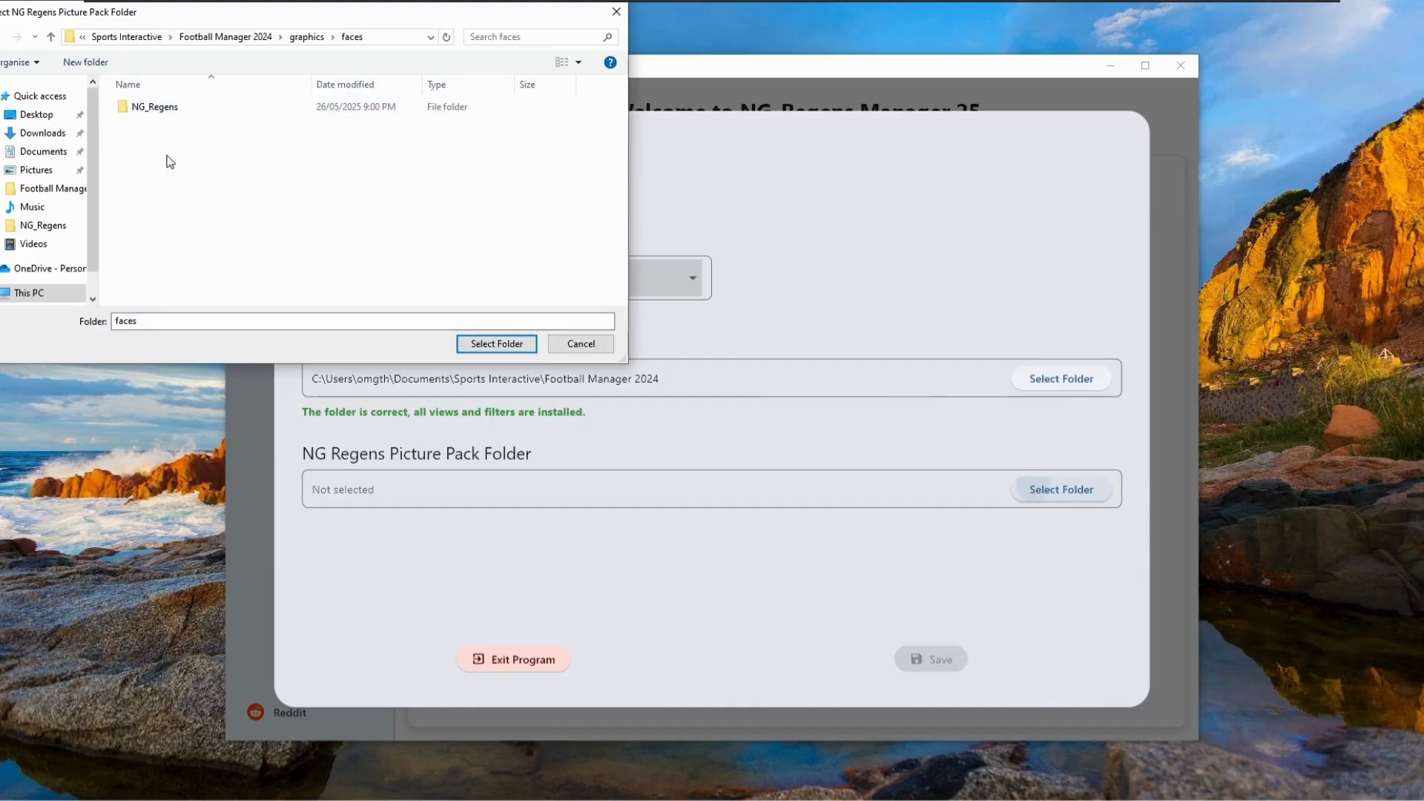
left_click(159, 107)
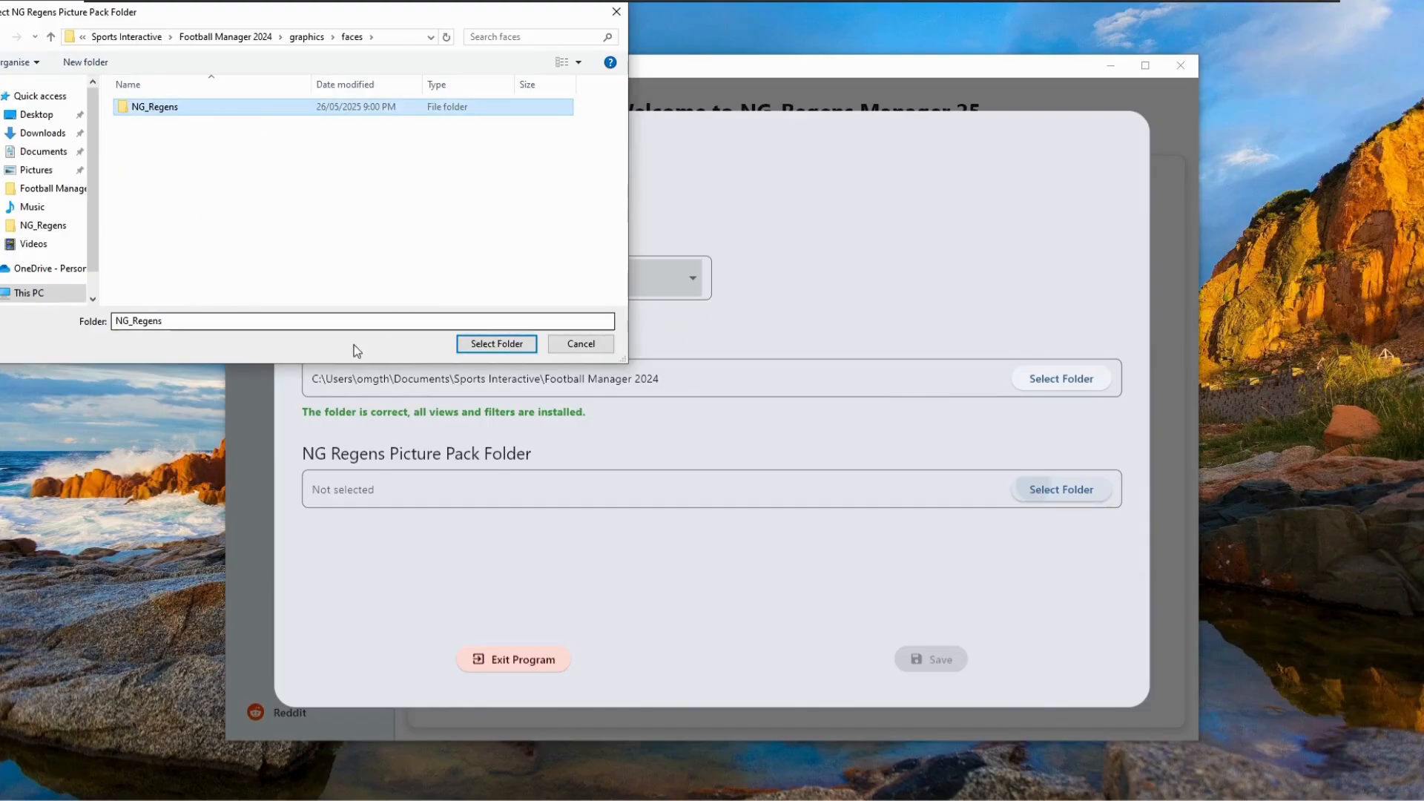
left_click(503, 344)
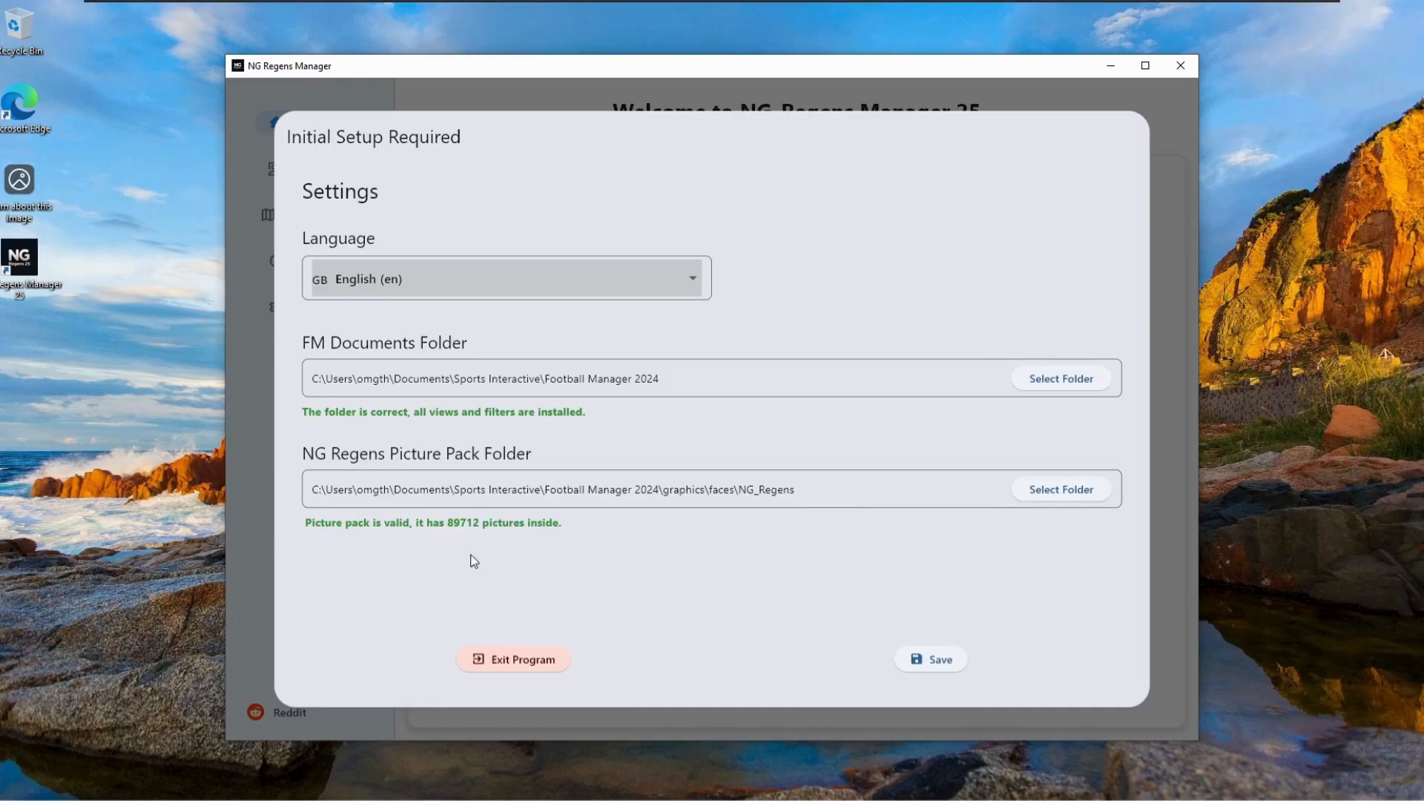
left_click(938, 665)
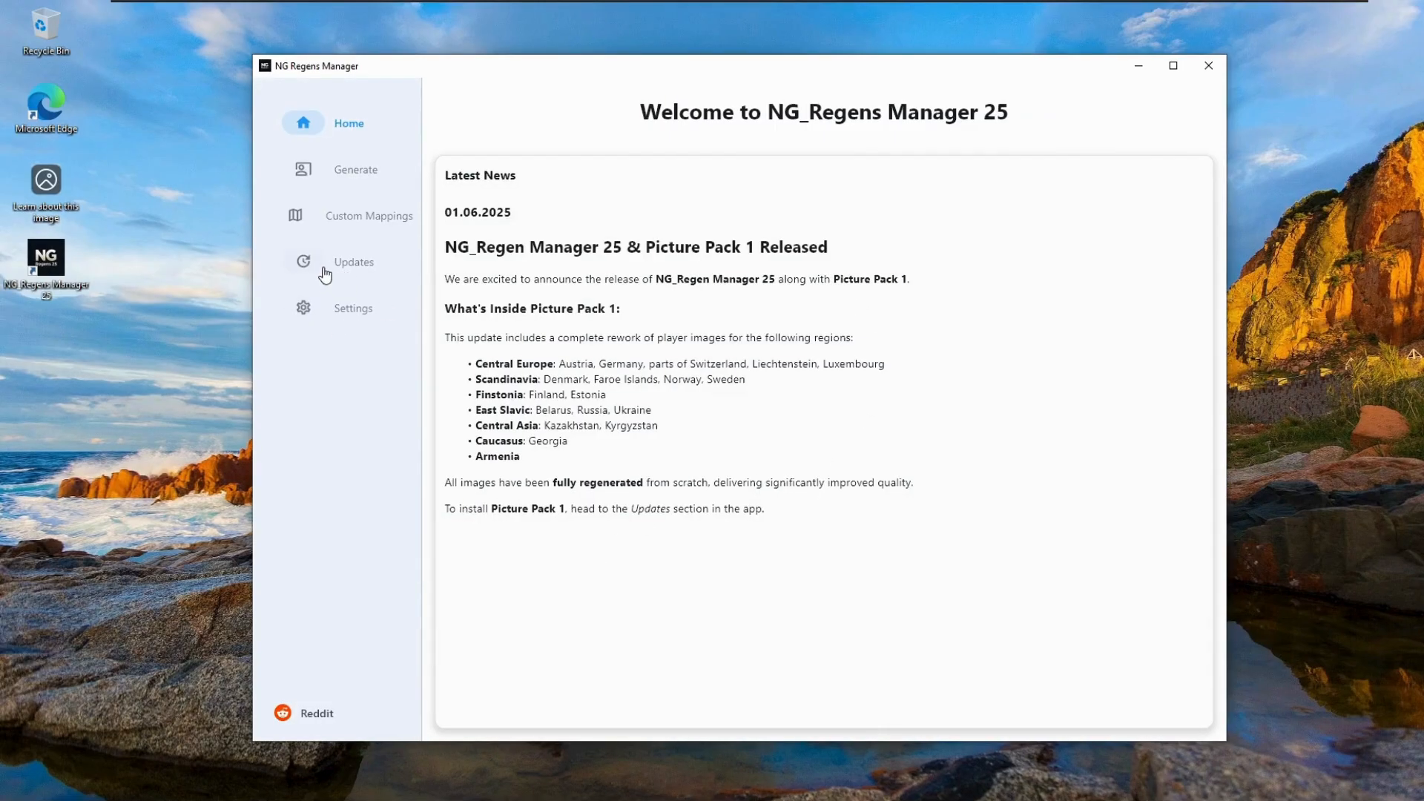
Open the Mirror 1 download page for Picture Pack 1 from the updates section, then return to NG Regens Manager
left_click(322, 272)
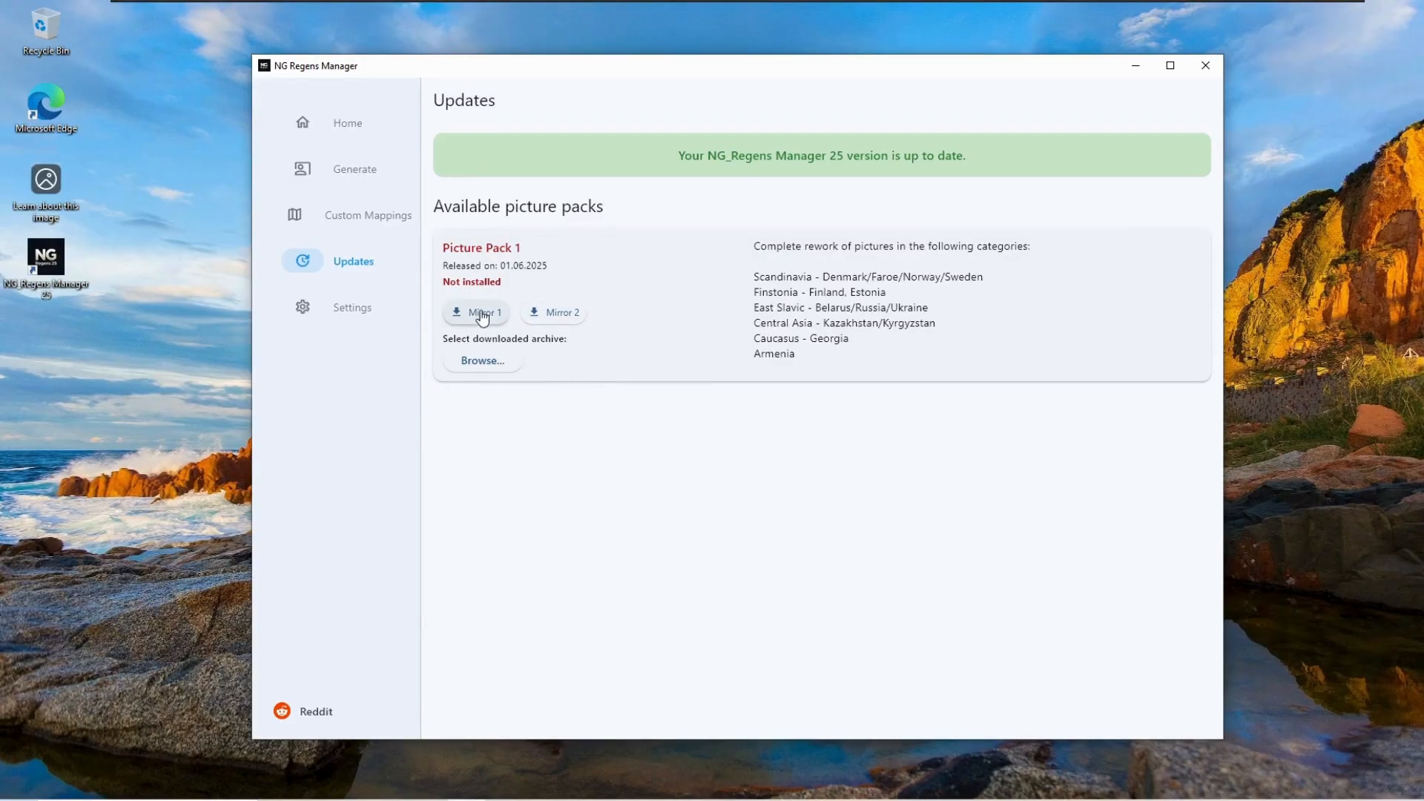
left_click(488, 313)
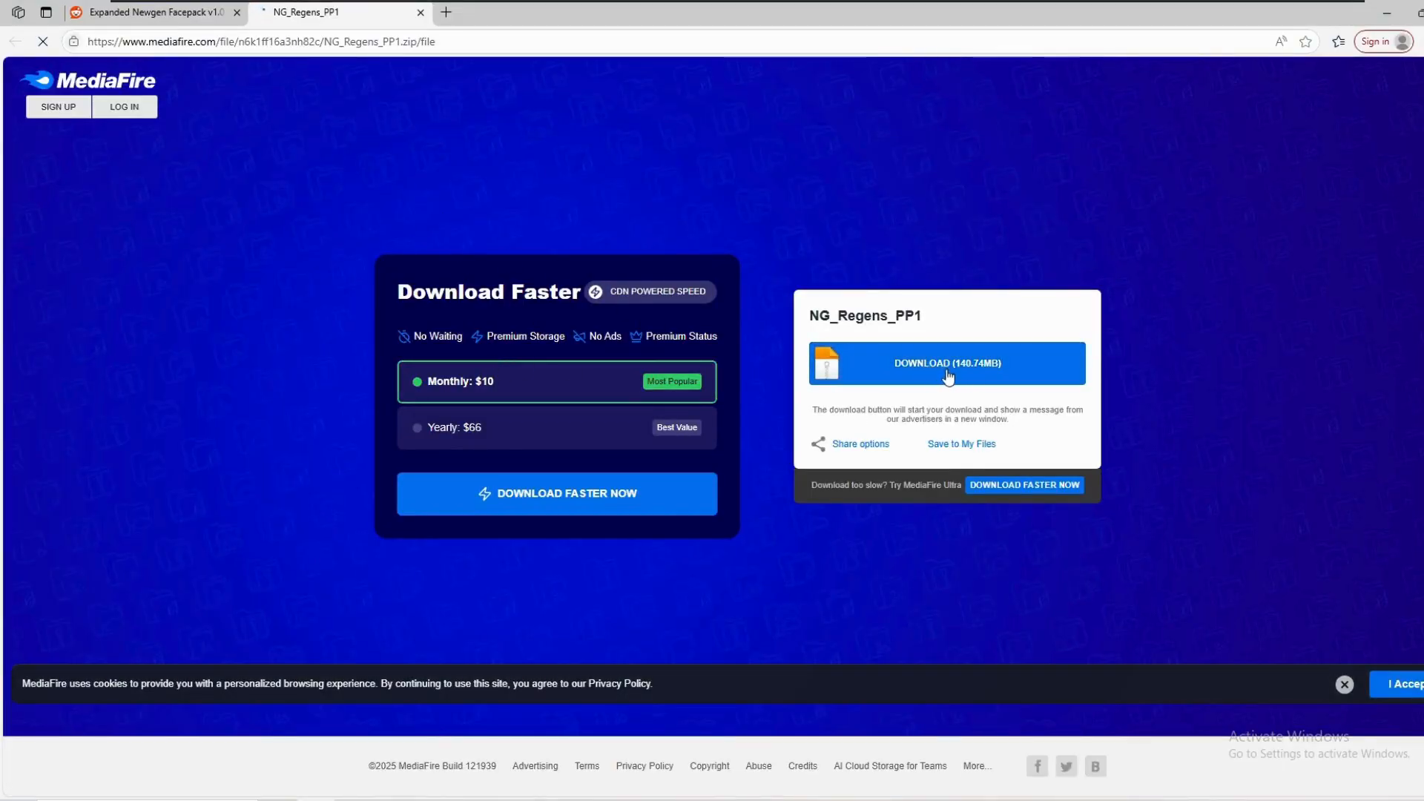
left_click(1383, 14)
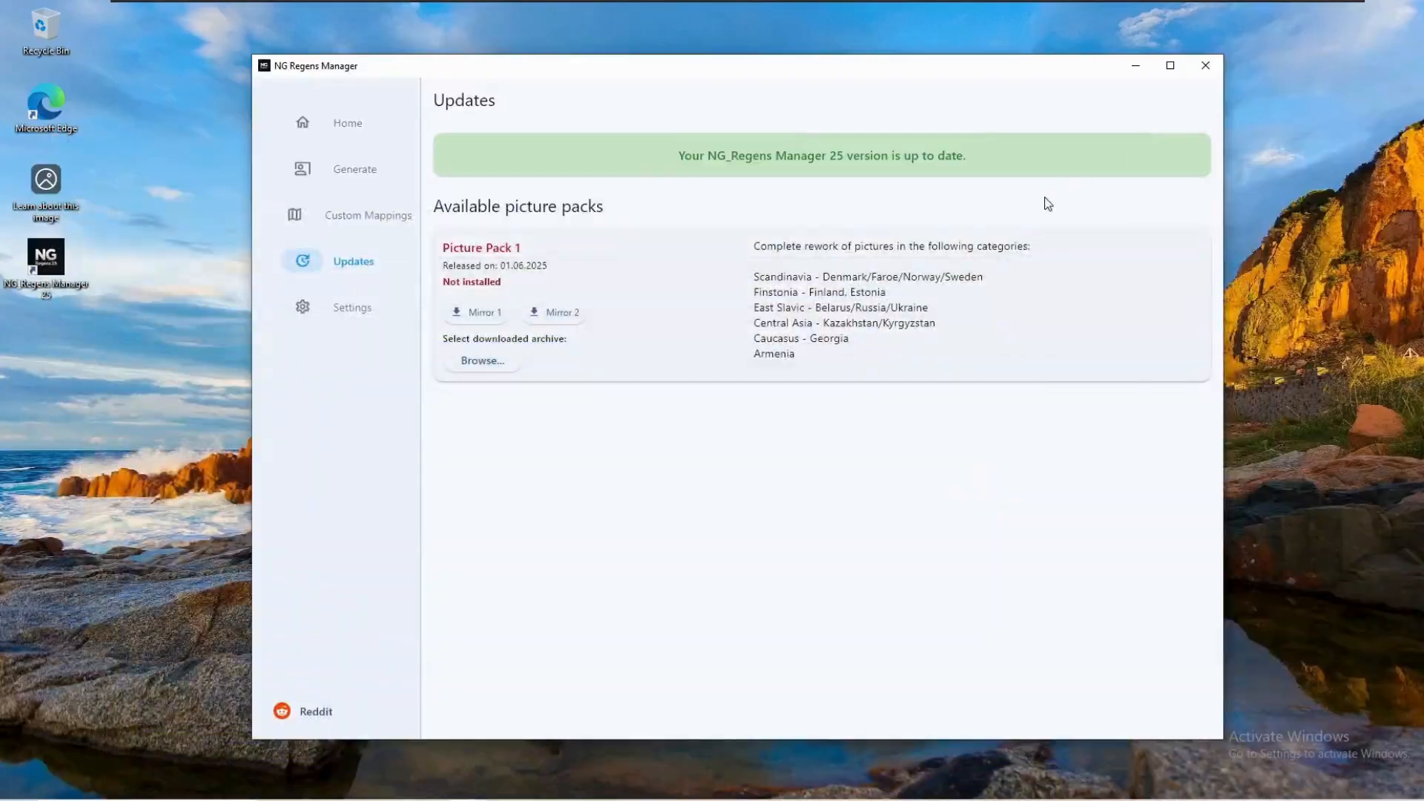
Install Picture Pack 1 from the downloaded NG_Regens_PP1 archive in Replace mode
left_click(511, 371)
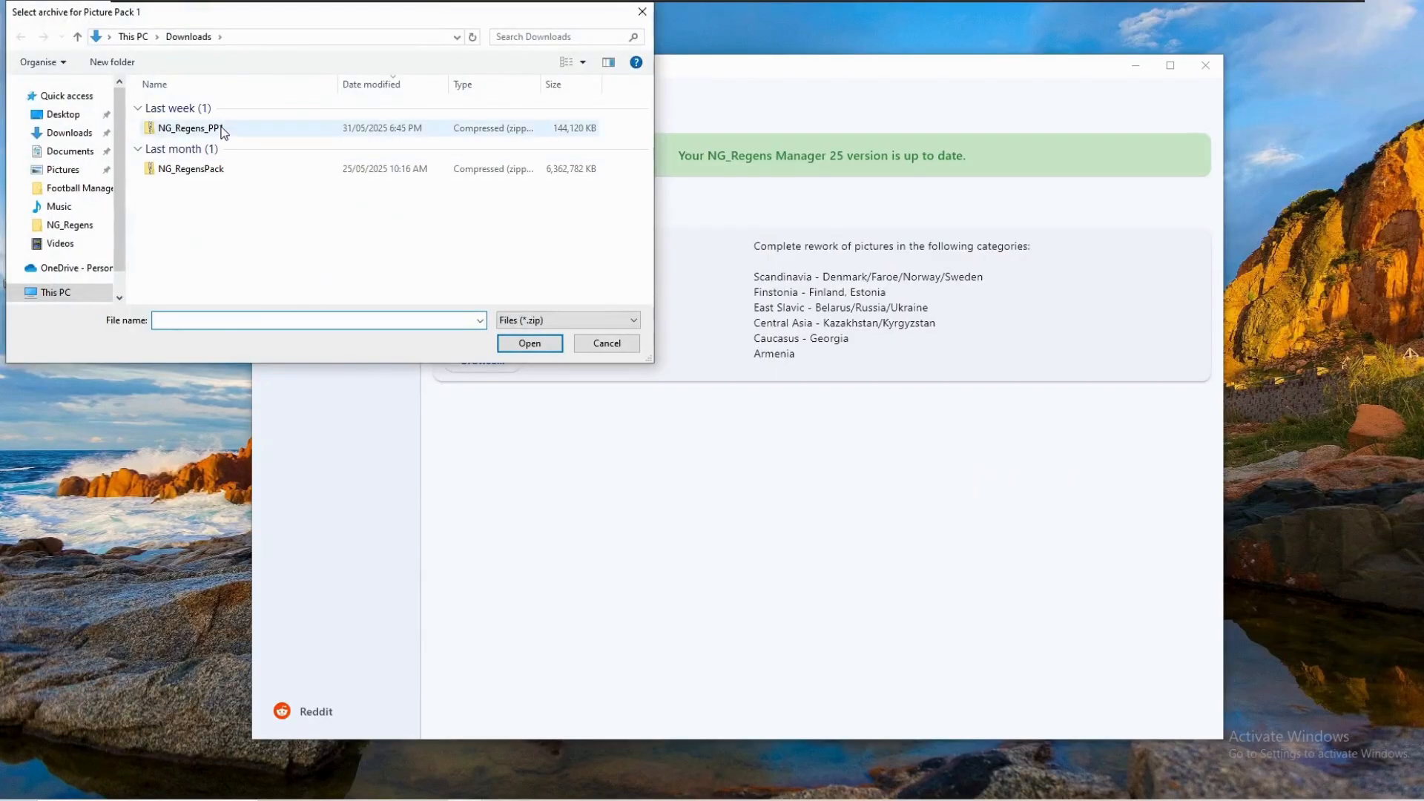
left_click(222, 131)
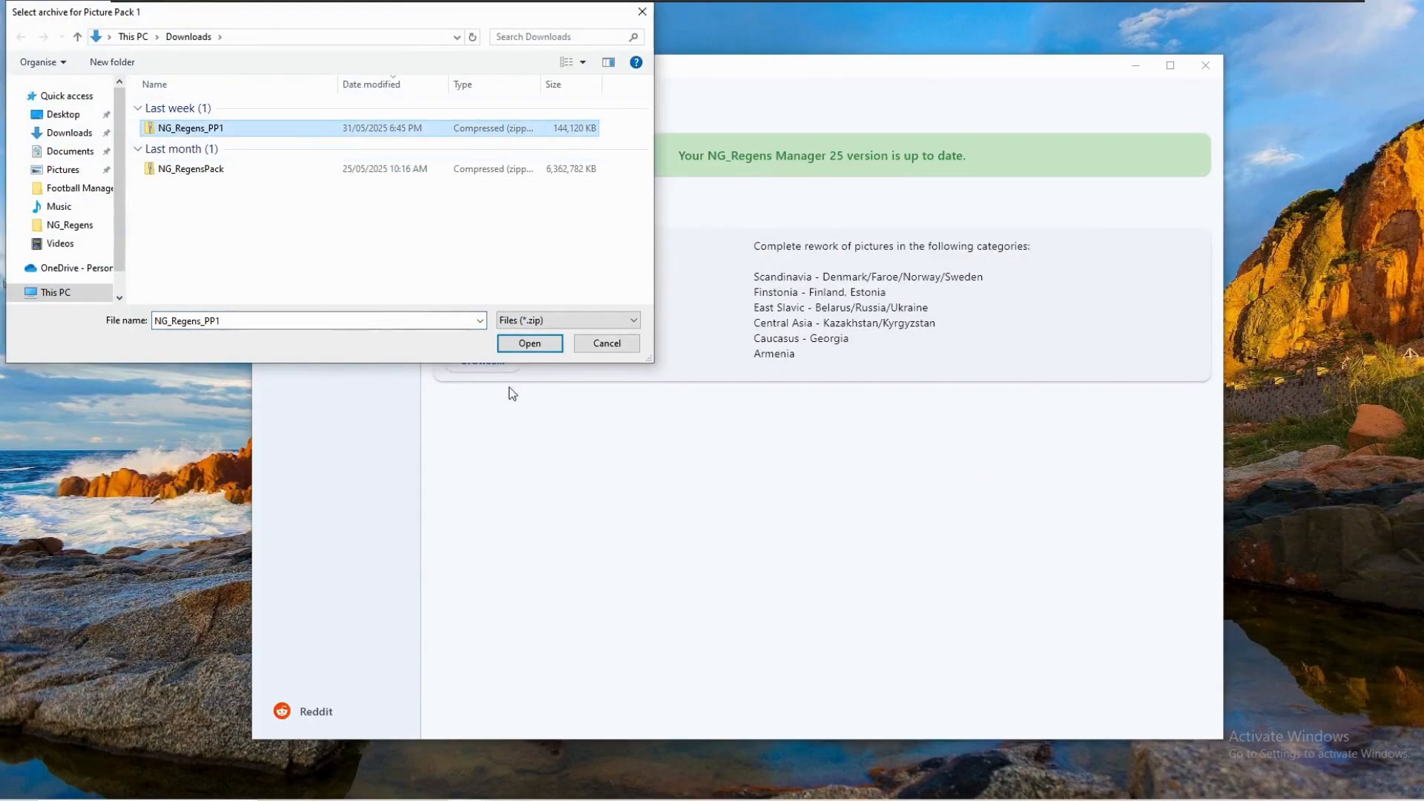
left_click(528, 343)
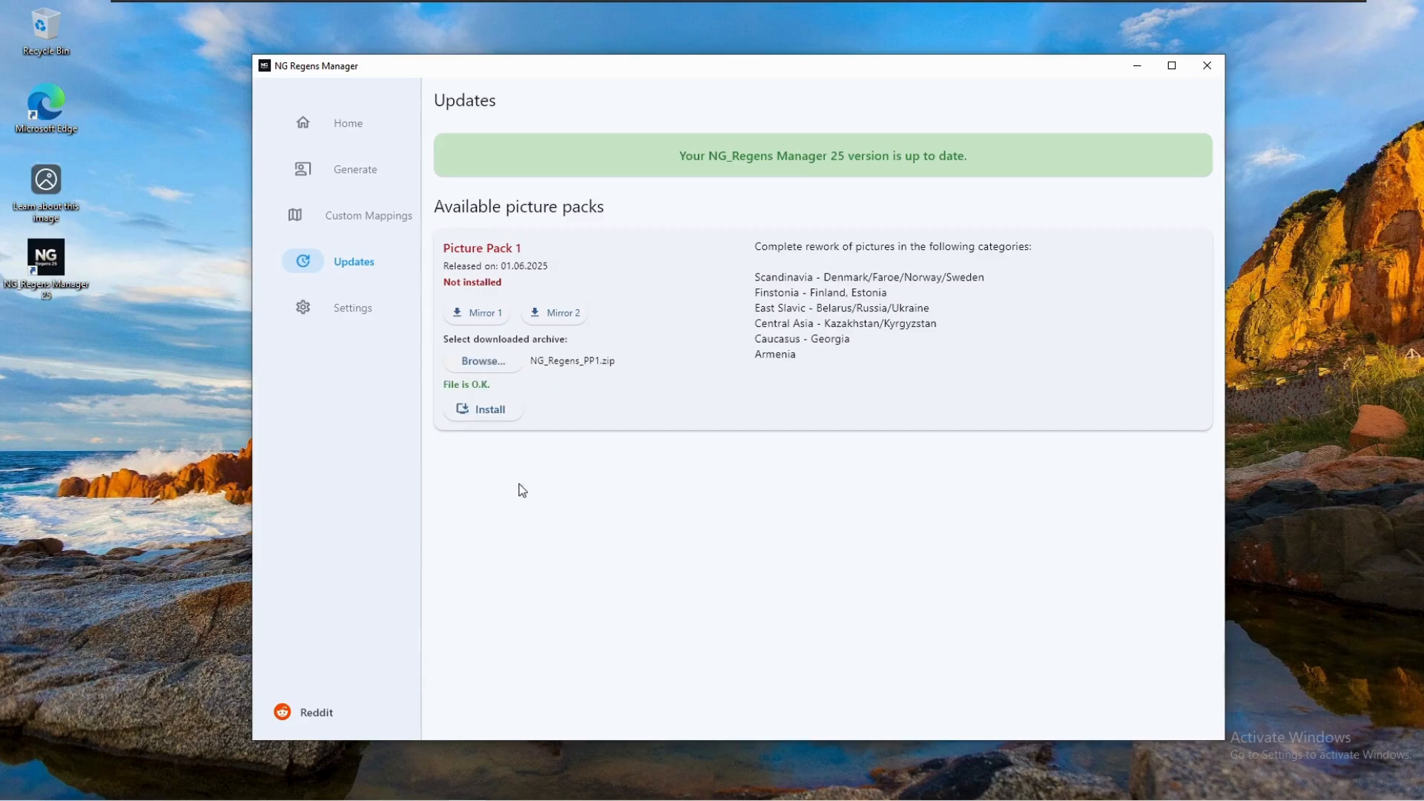
left_click(510, 420)
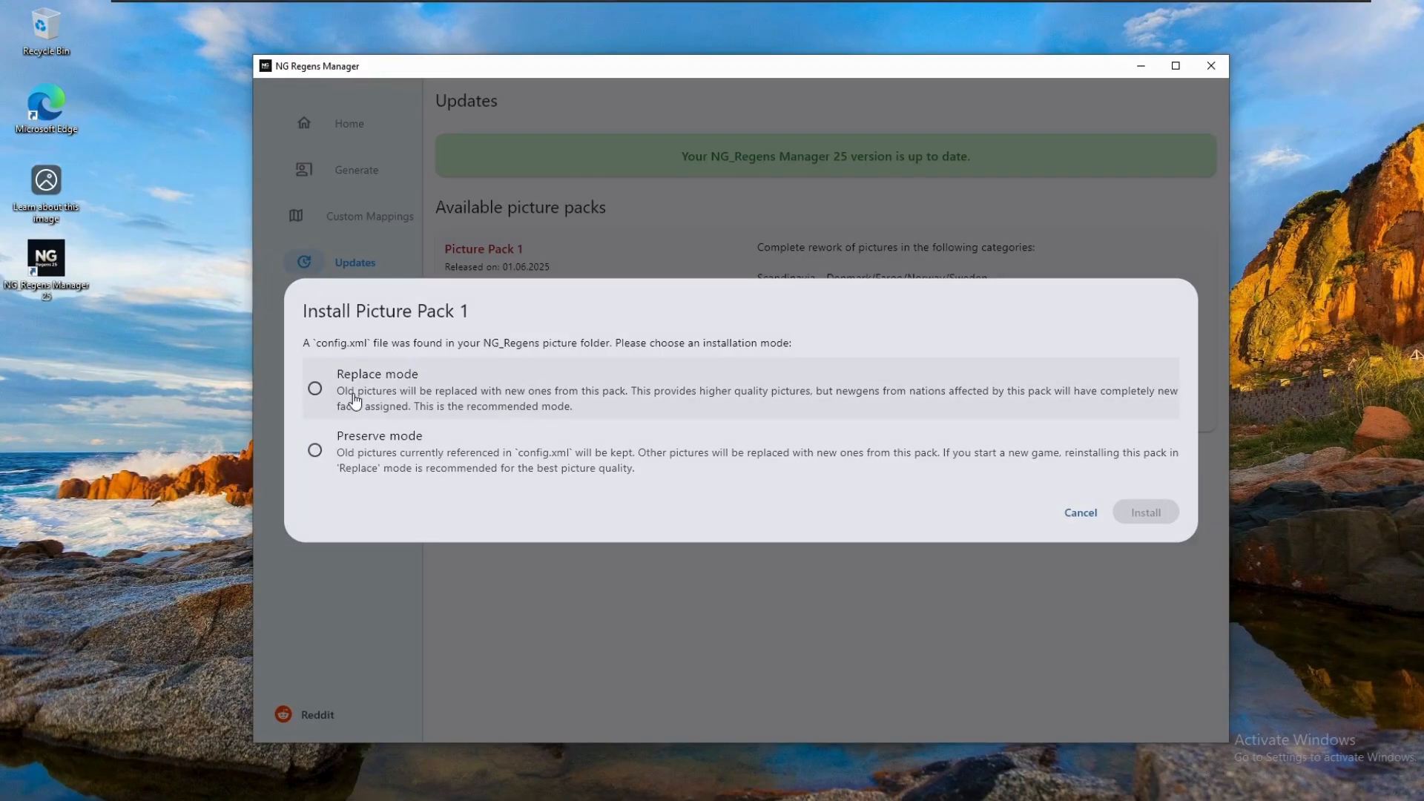
left_click(327, 398)
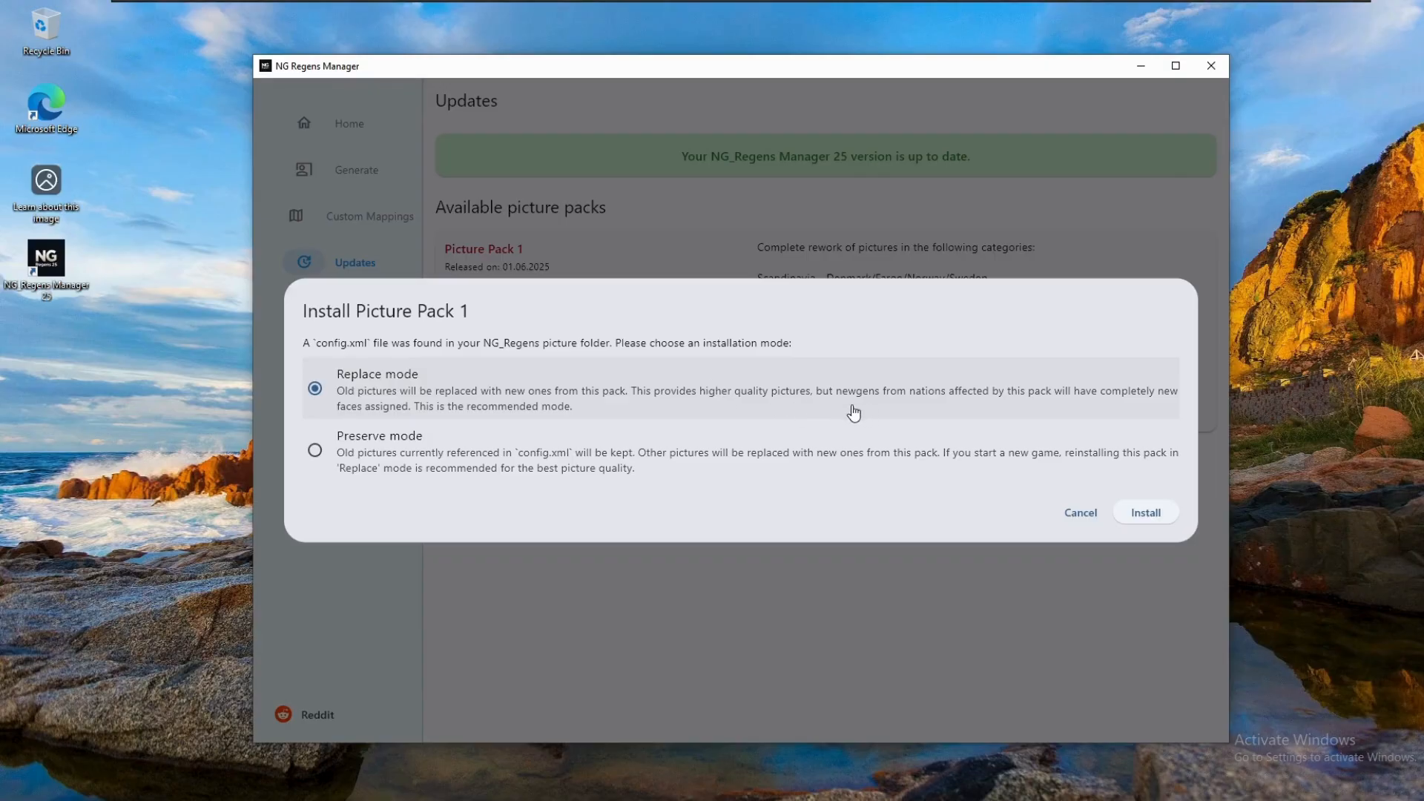
left_click(1166, 517)
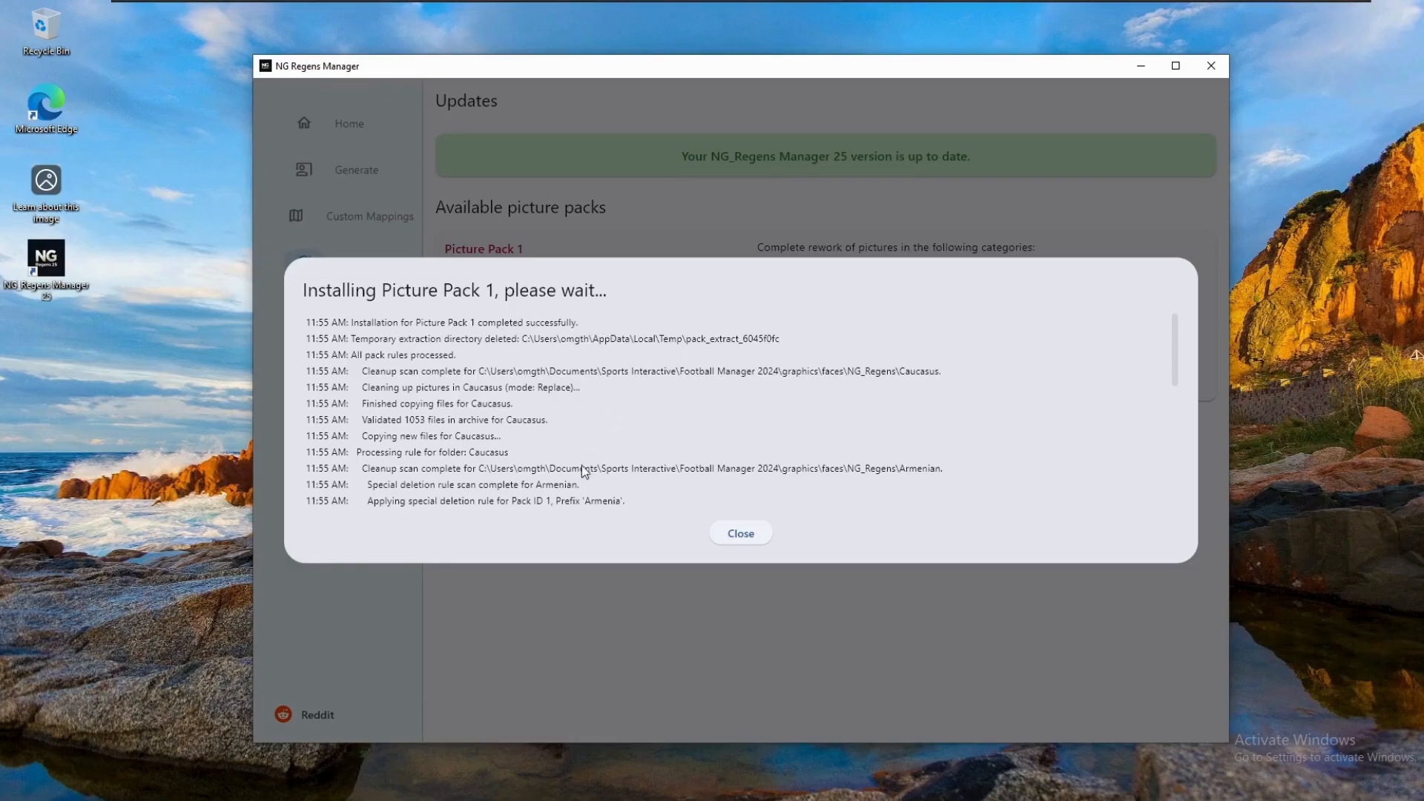
left_click(743, 534)
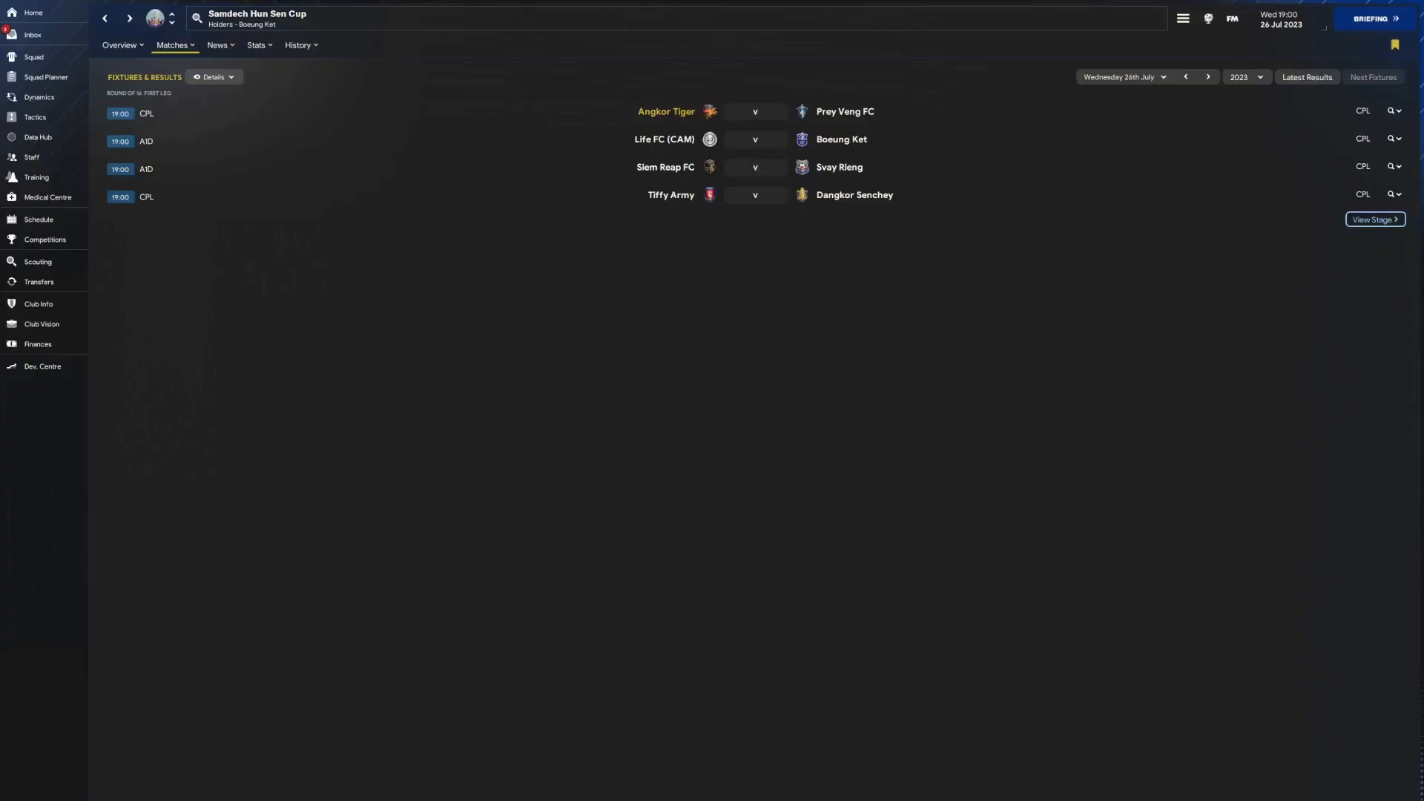
Switch to Football Manager 2024 and add a new unemployed manager using the existing manager profile
left_click(1233, 27)
left_click(1234, 167)
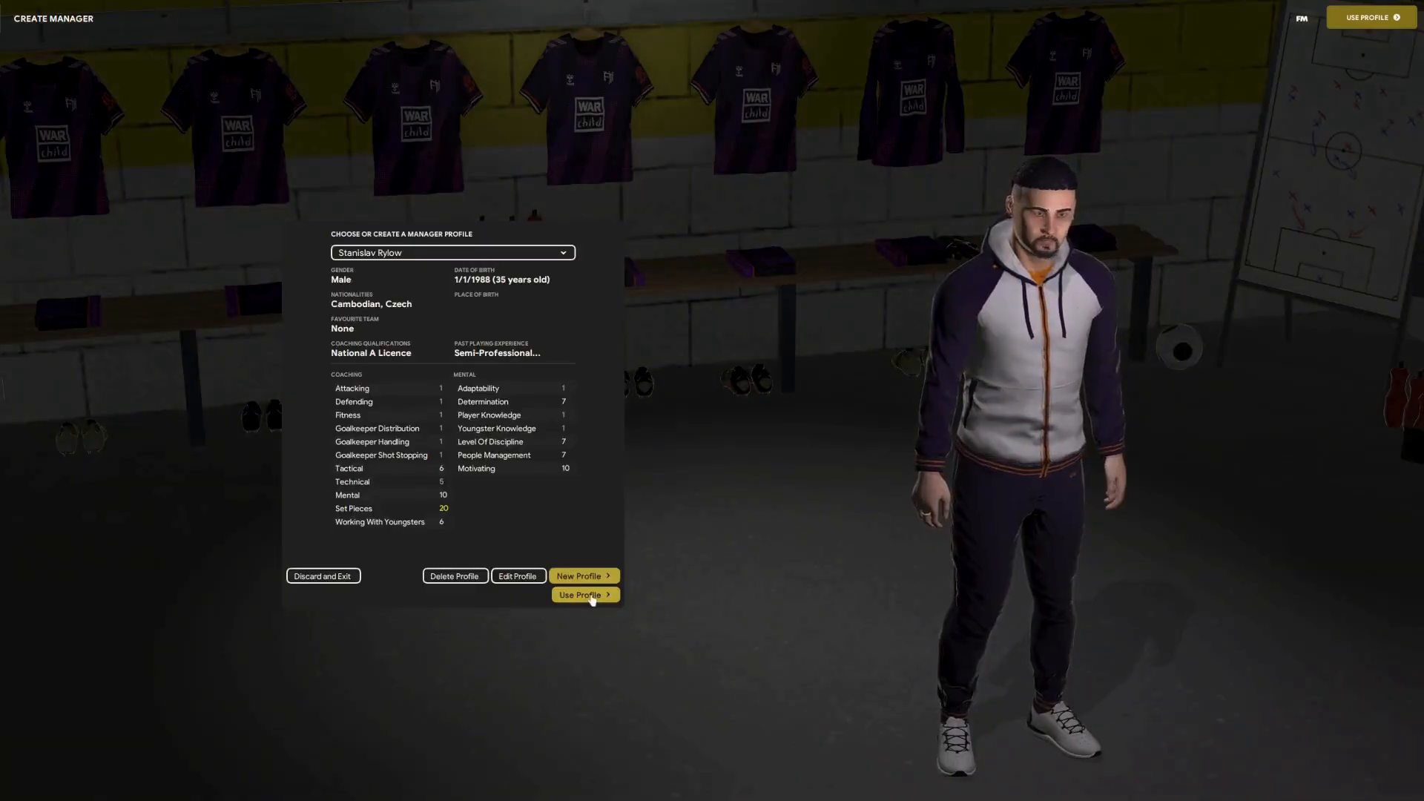
left_click(592, 580)
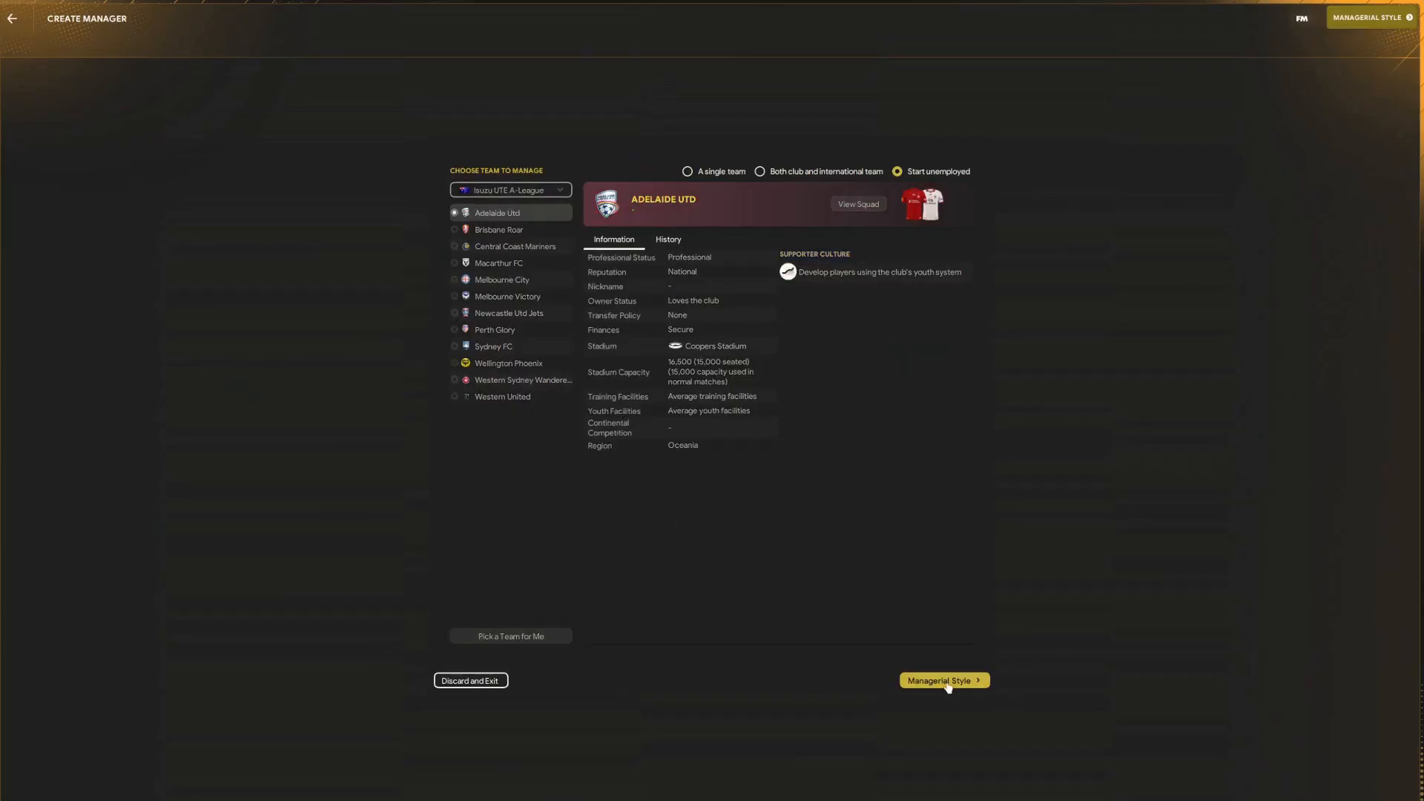
left_click(948, 681)
left_click(952, 681)
Import the SCRIPT FACES player search view into the new manager's player search list
left_click(39, 57)
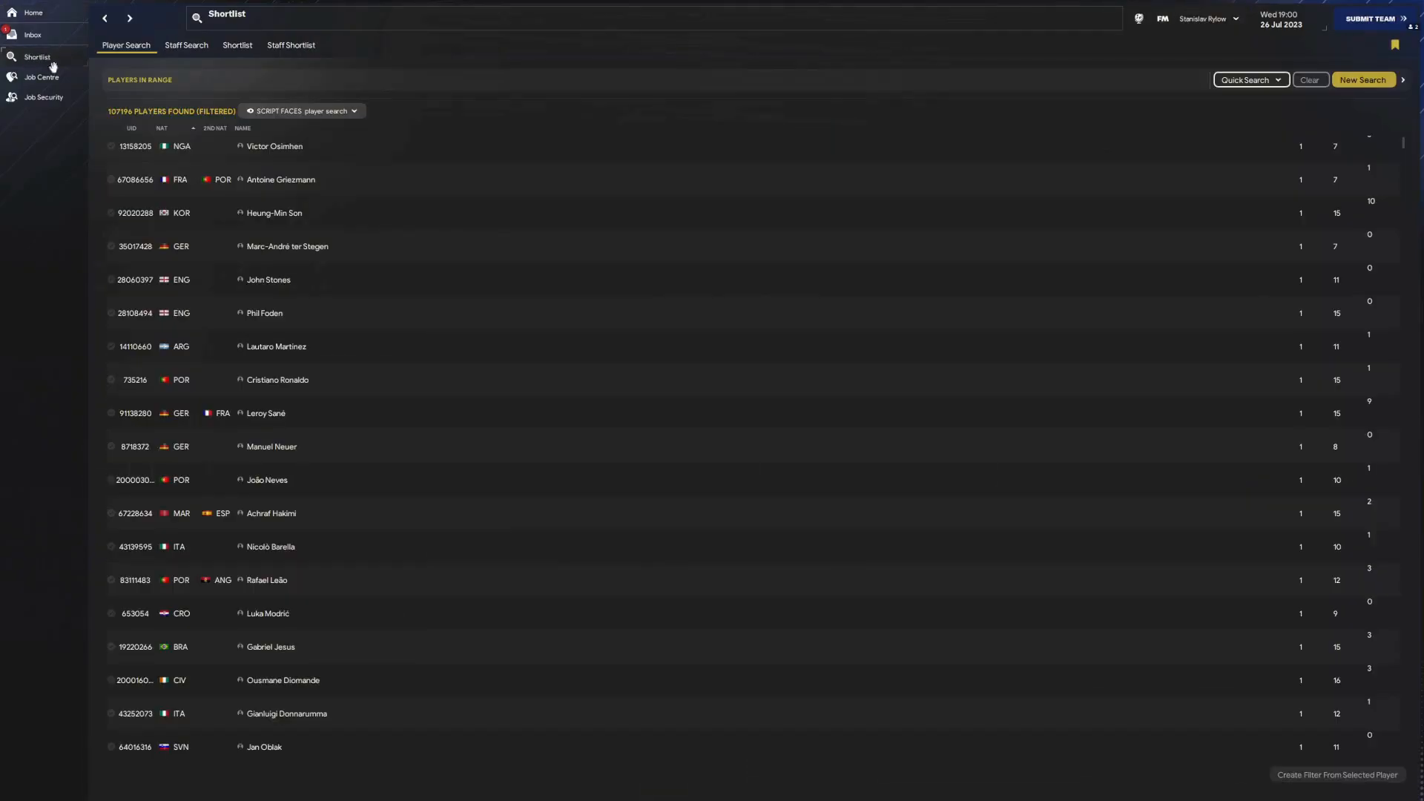
left_click(302, 111)
mouse_move(333, 128)
left_click(507, 202)
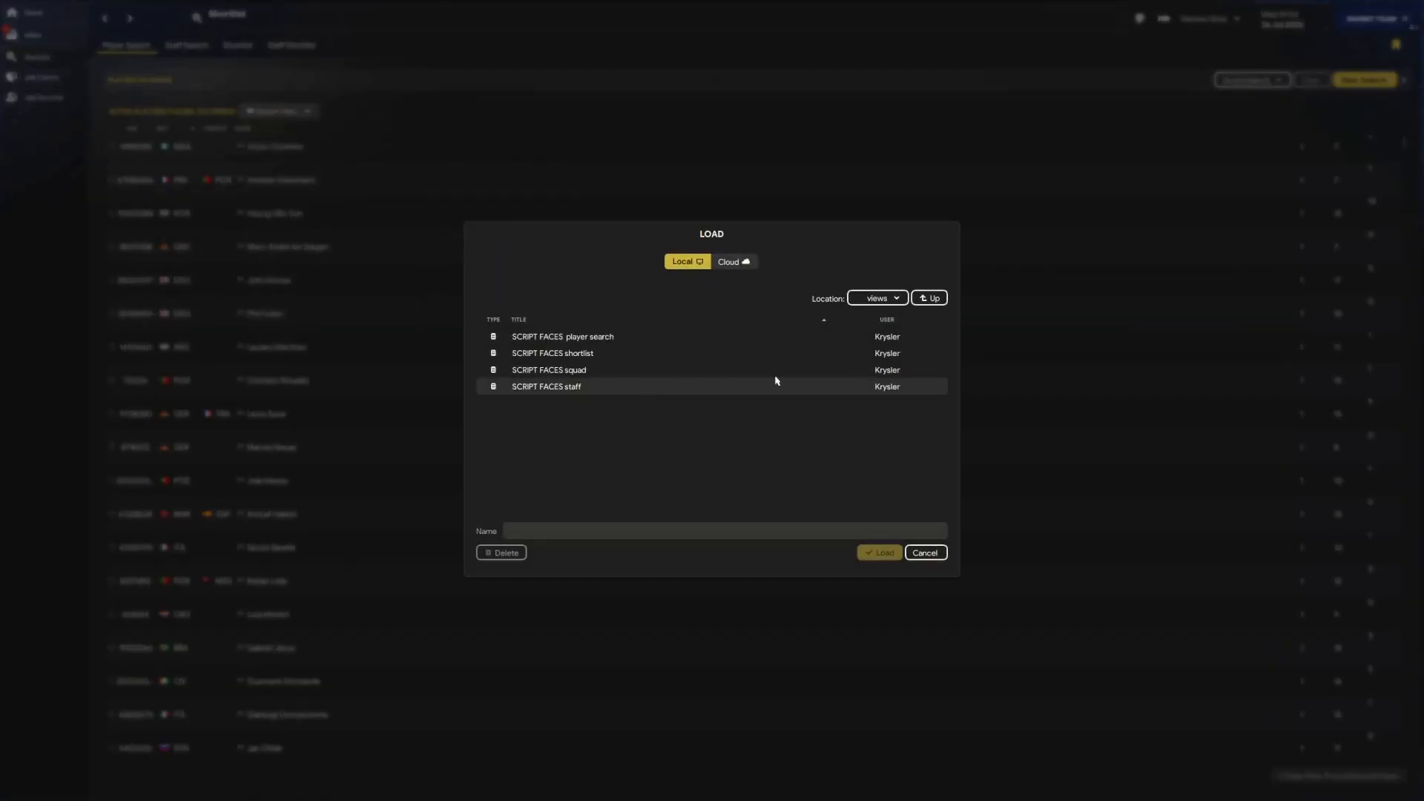
left_click(575, 330)
left_click(890, 560)
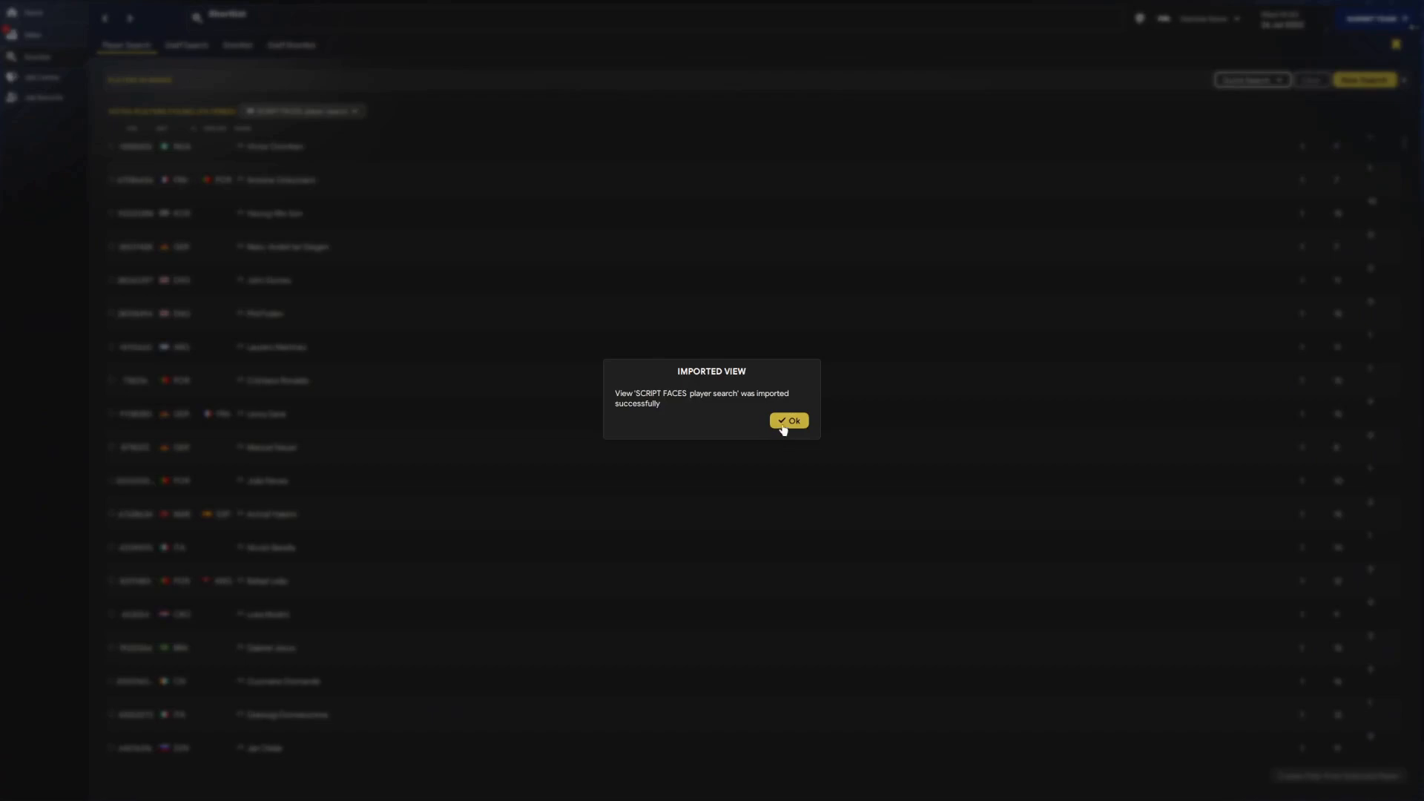
left_click(782, 423)
Start a new player search and import the saved 'is newgen search filter' into its filter list
left_click(1363, 80)
left_click(455, 594)
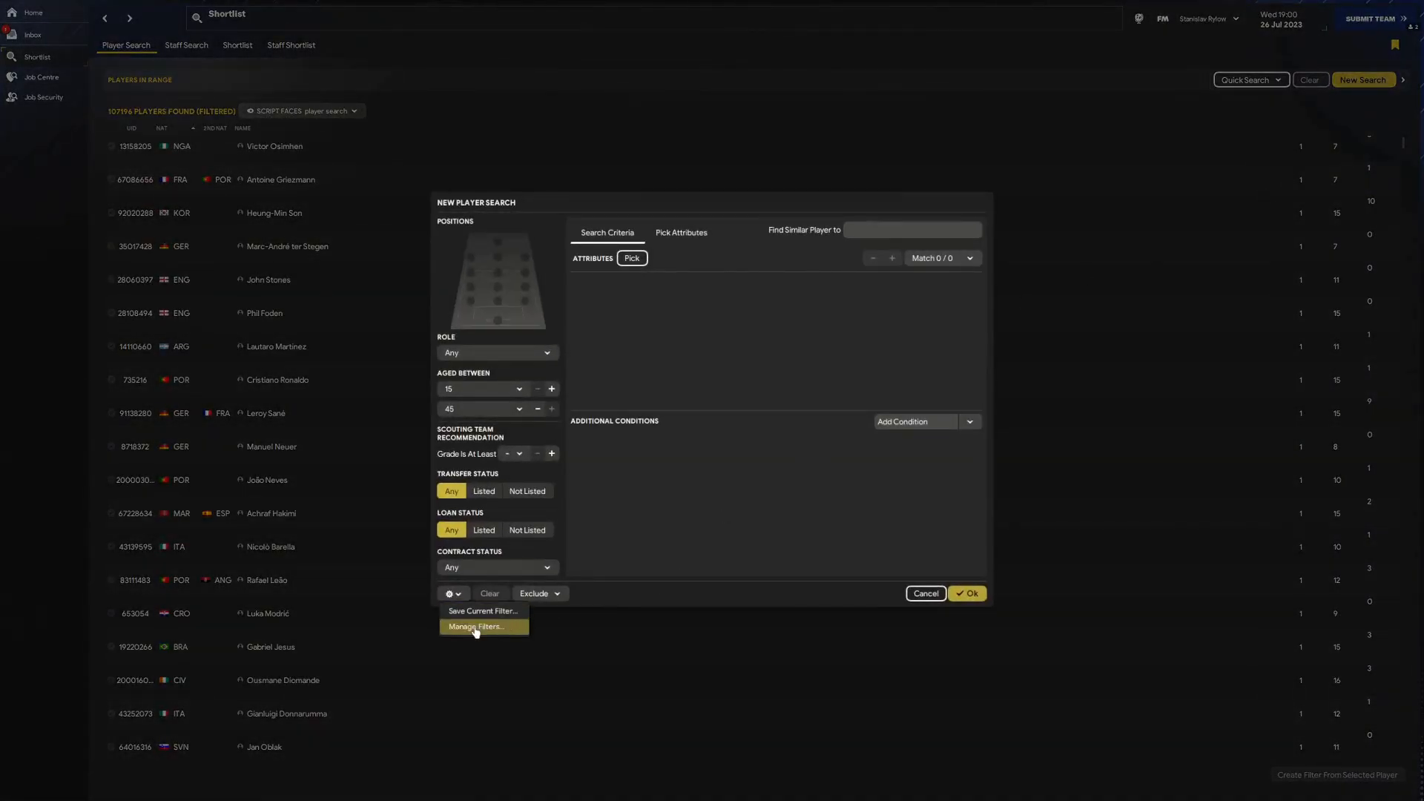
left_click(474, 627)
left_click(862, 332)
left_click(565, 339)
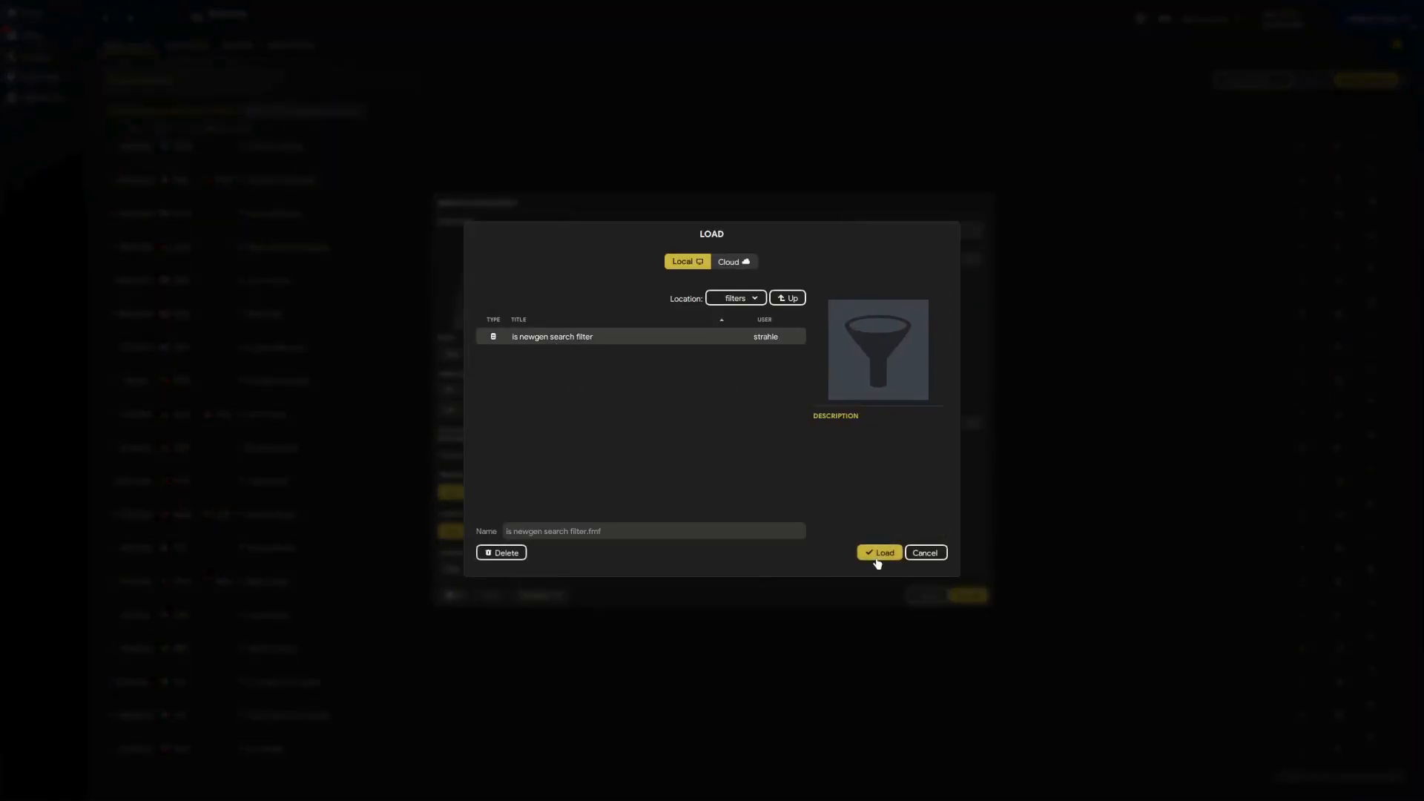
left_click(879, 557)
left_click(819, 488)
Apply the 'is newgen search filter' to the player search
left_click(450, 594)
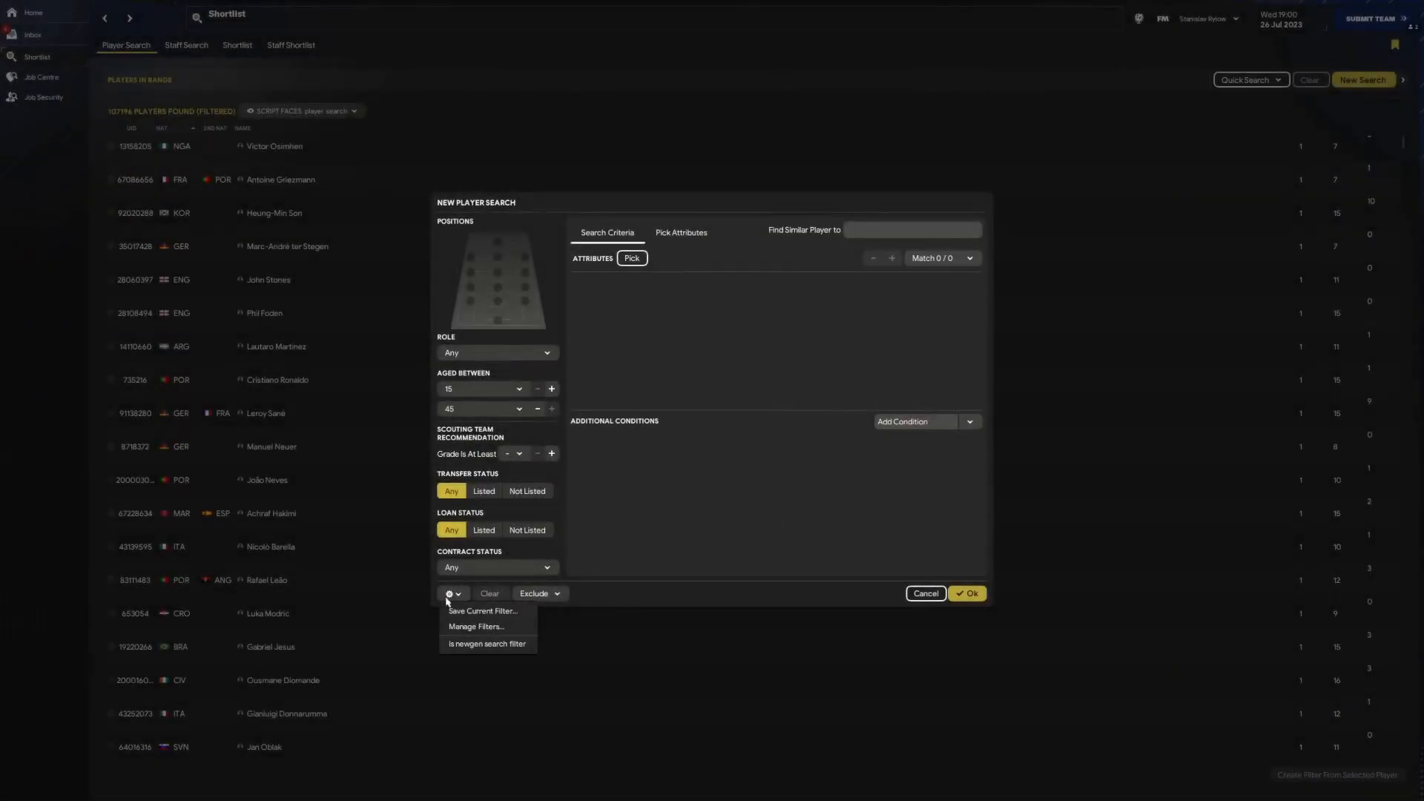
left_click(486, 644)
left_click(756, 431)
left_click(968, 594)
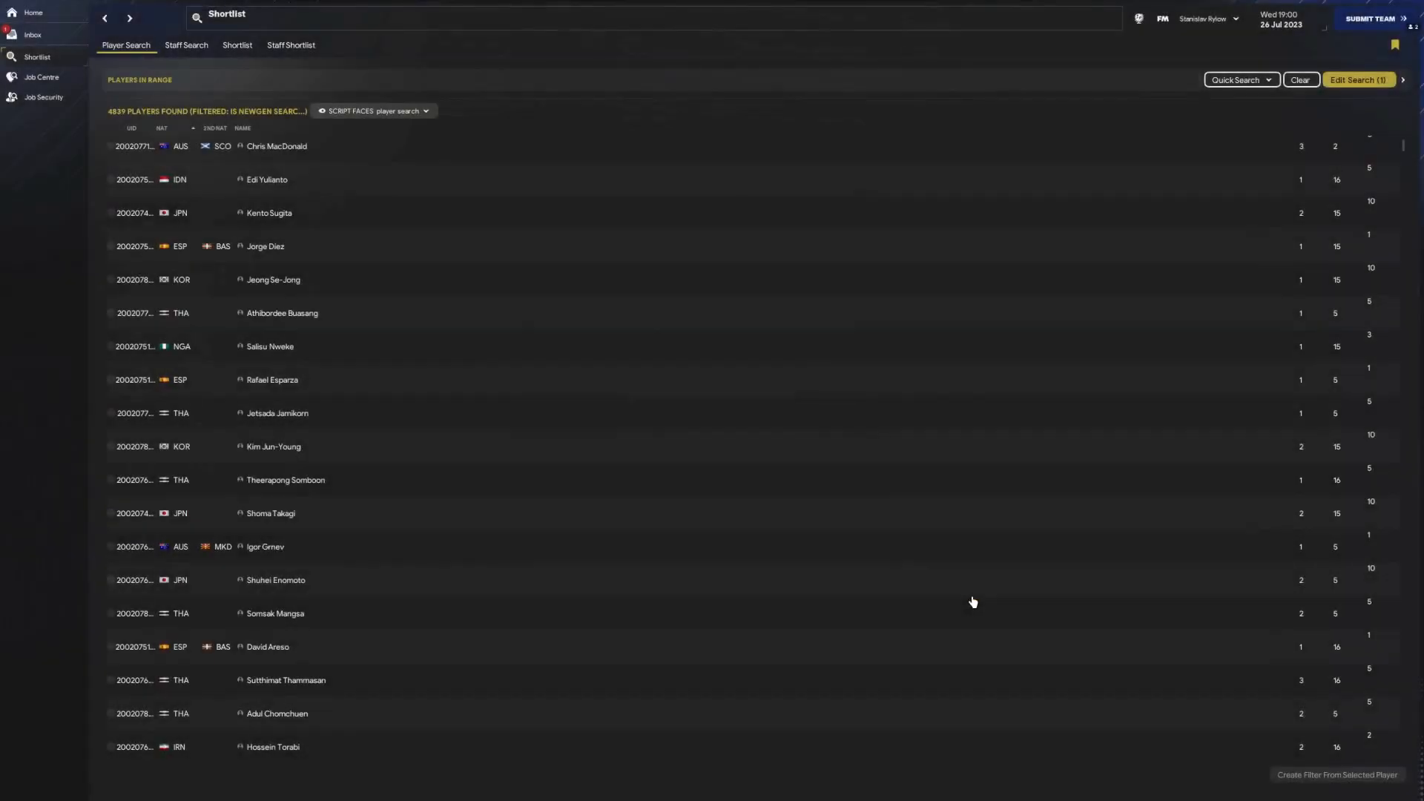
Select all filtered newgens and export the list as MyNewgens, replacing the existing file
left_click(623, 412)
key("ctrl+a")
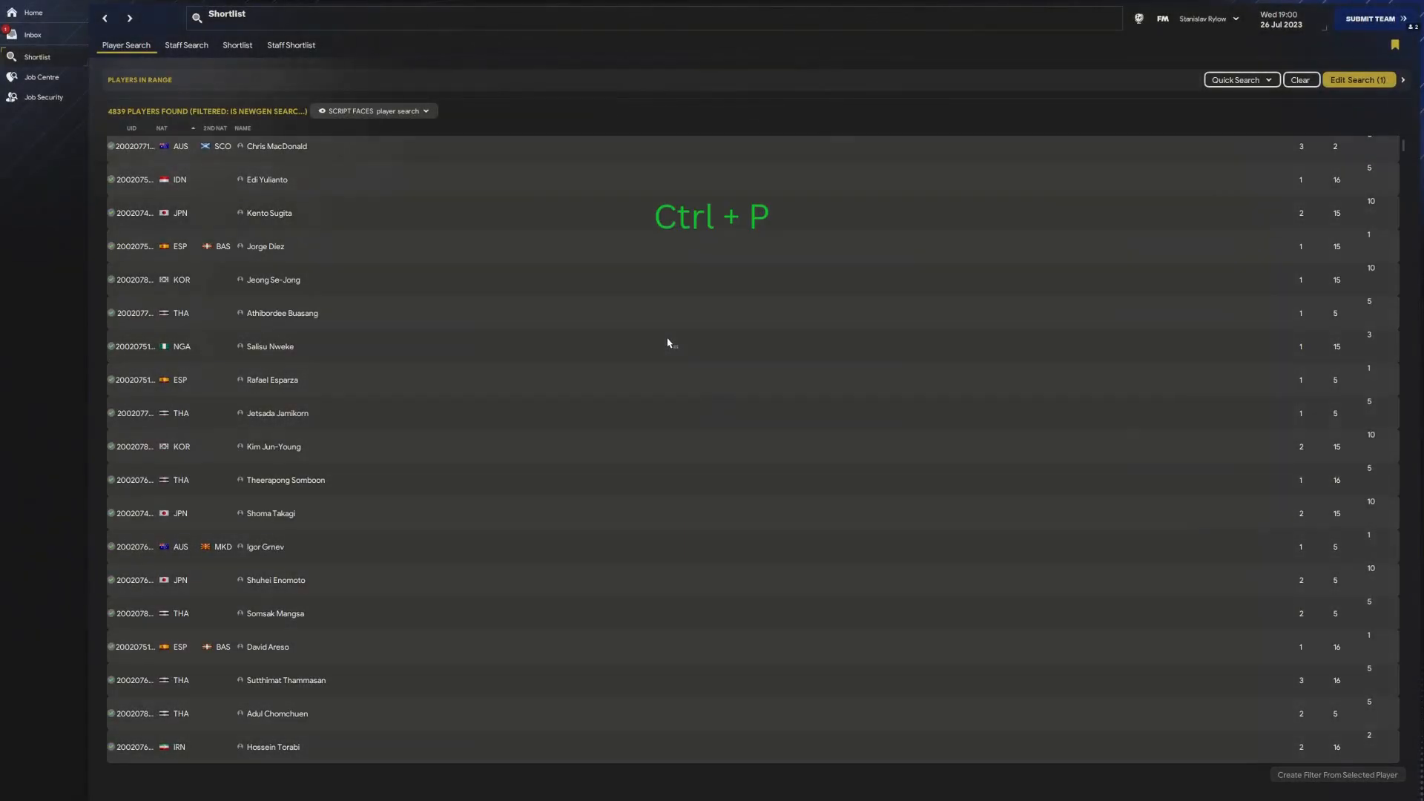
key("ctrl+p")
left_click(626, 425)
left_click(746, 446)
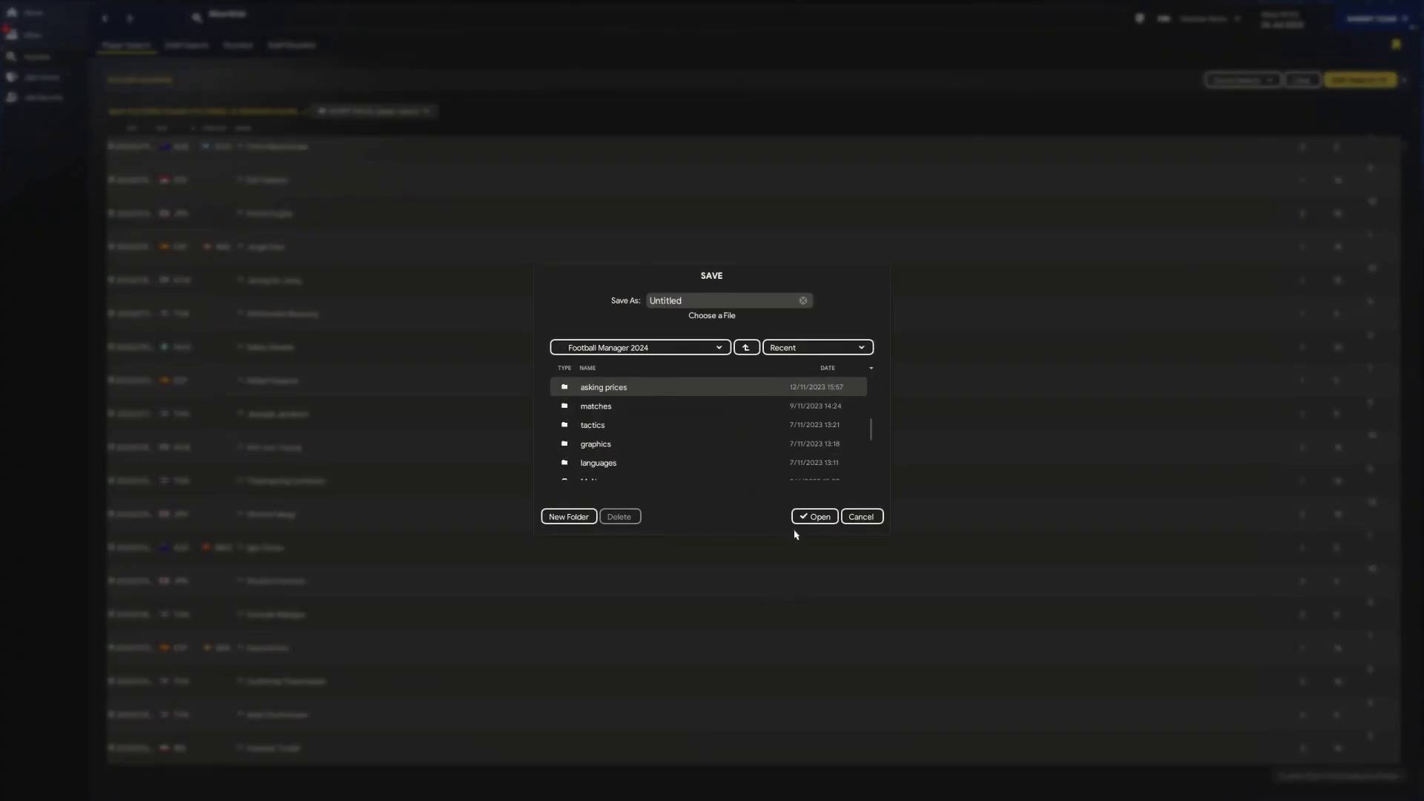
type("mynew")
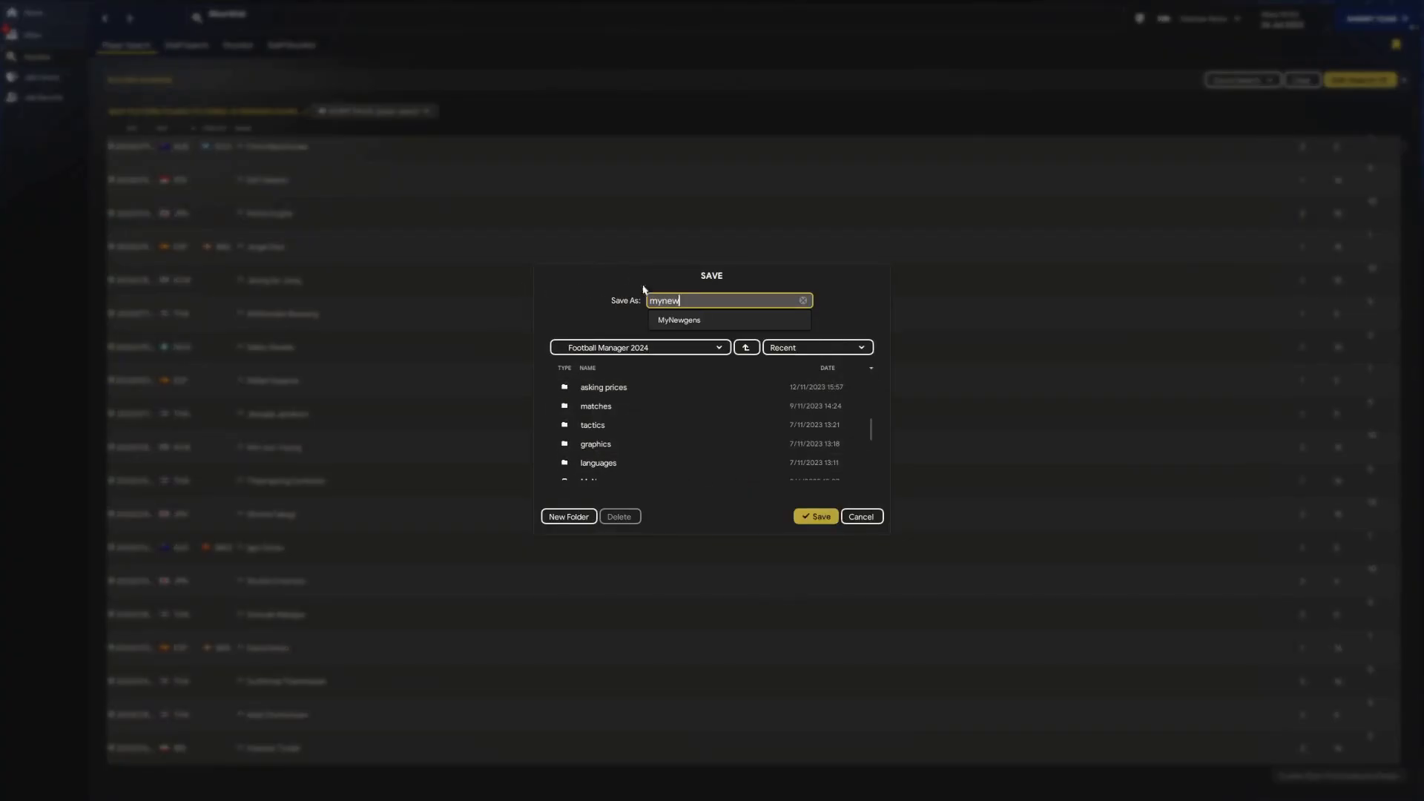
left_click(678, 319)
left_click(814, 517)
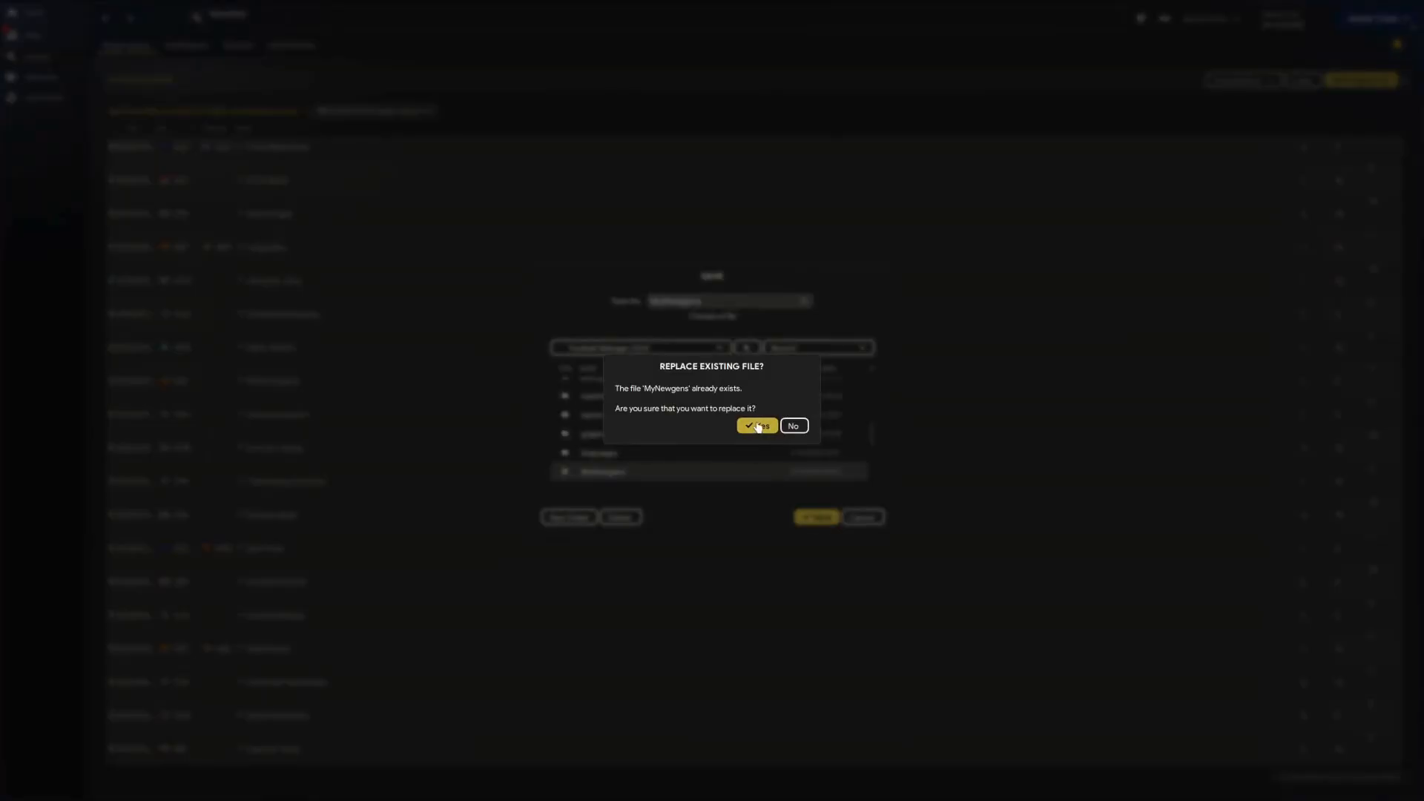
left_click(757, 426)
Retire the temporary manager from the manager's own profile options
left_click(34, 12)
left_click(155, 45)
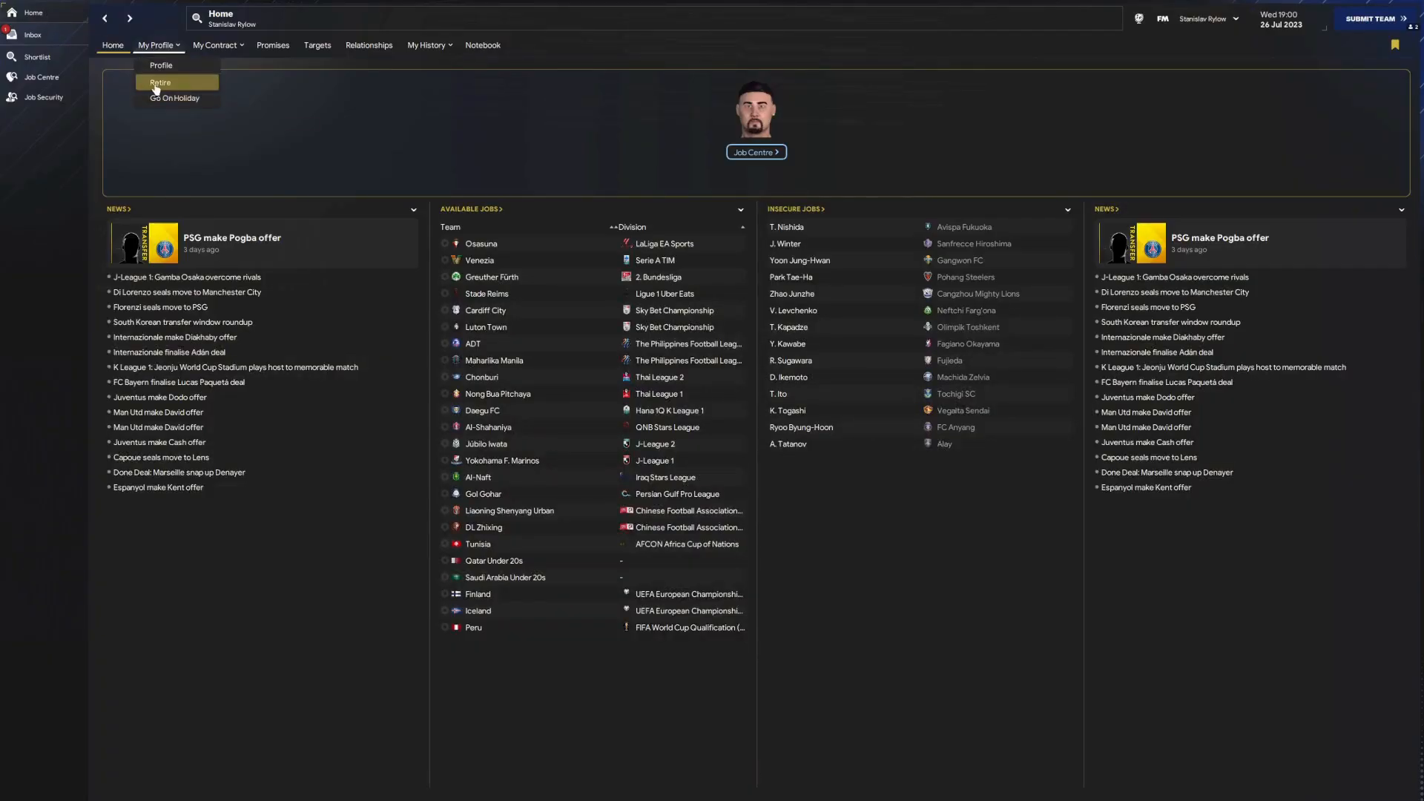
left_click(155, 84)
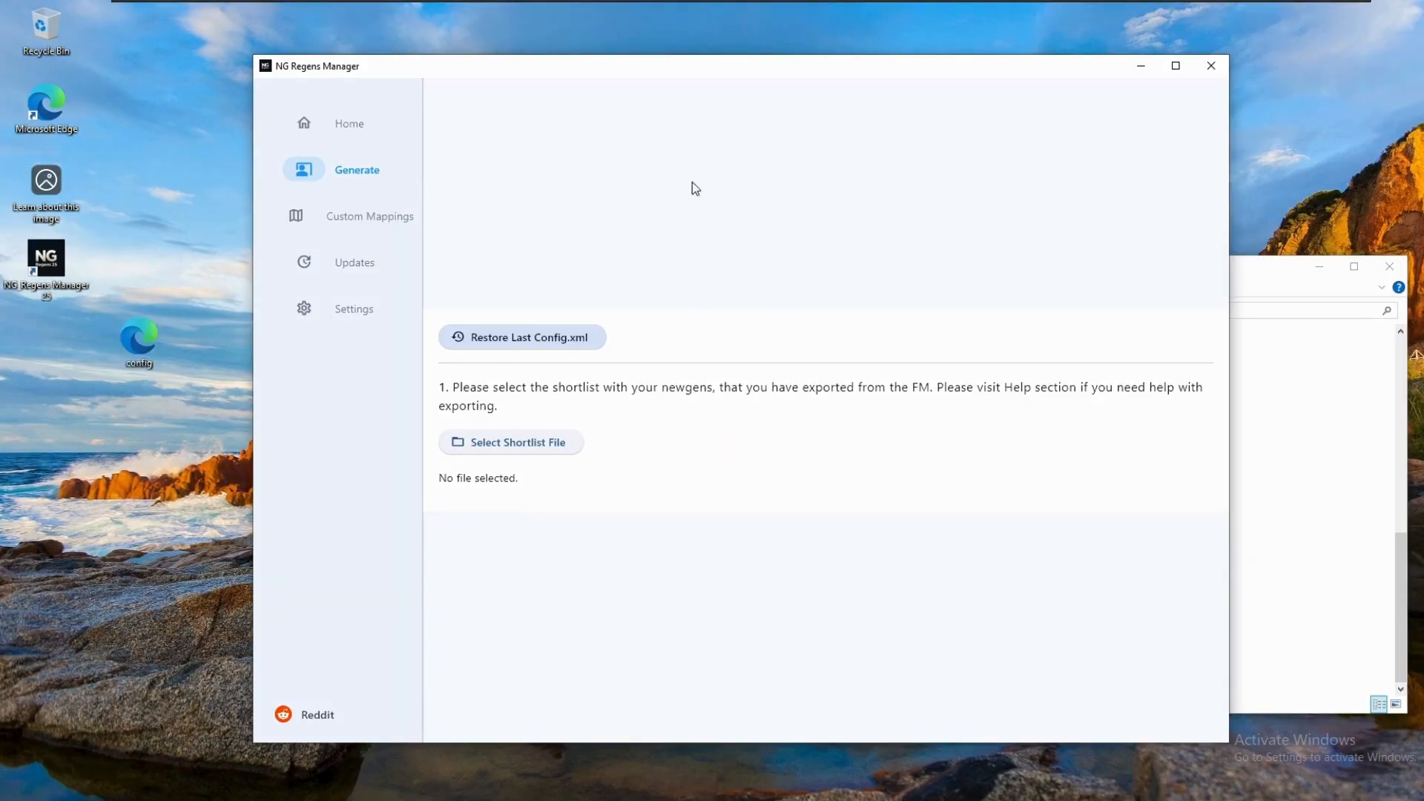
In NG Regens Manager, load the mgl_2023_pl shortlist and generate the face mappings
left_click(488, 443)
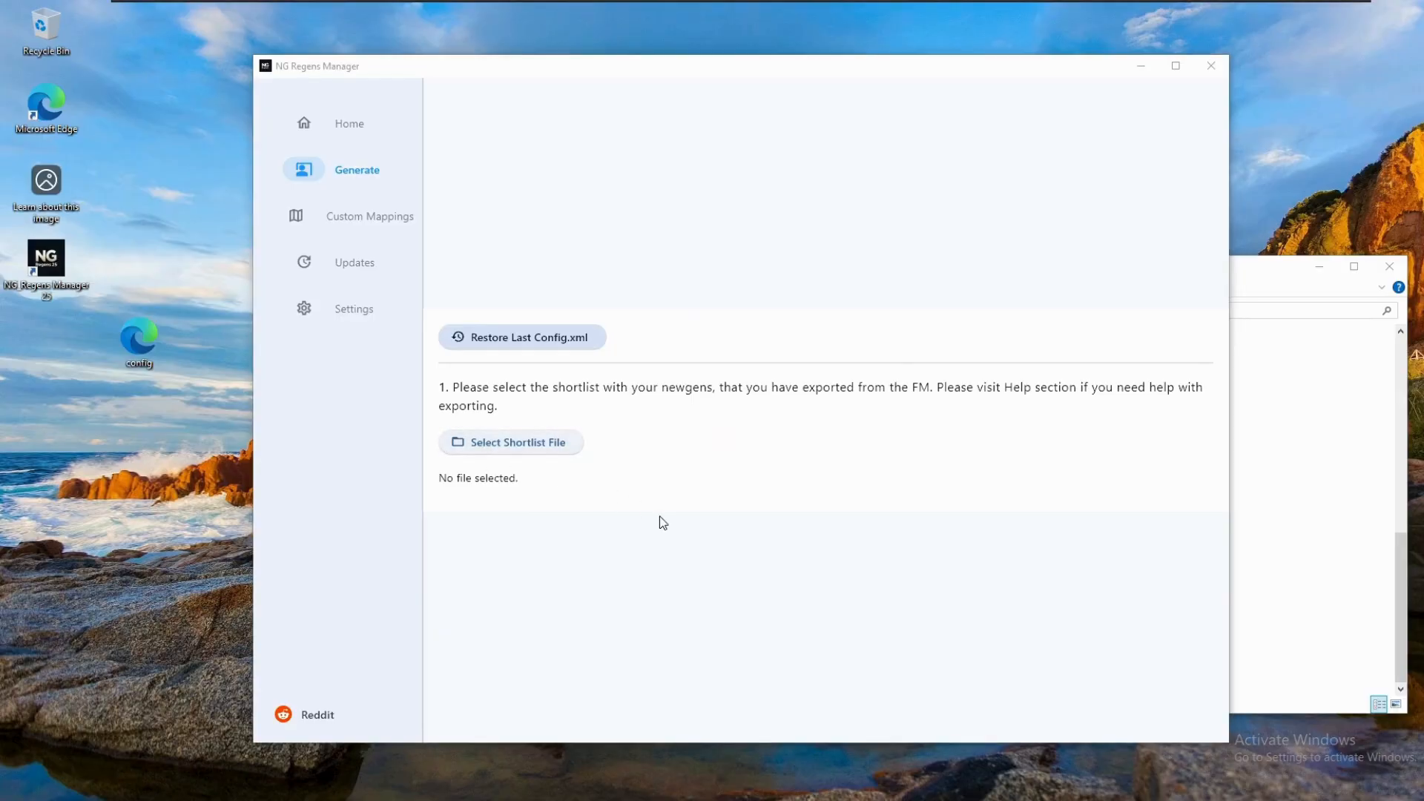
left_click(189, 172)
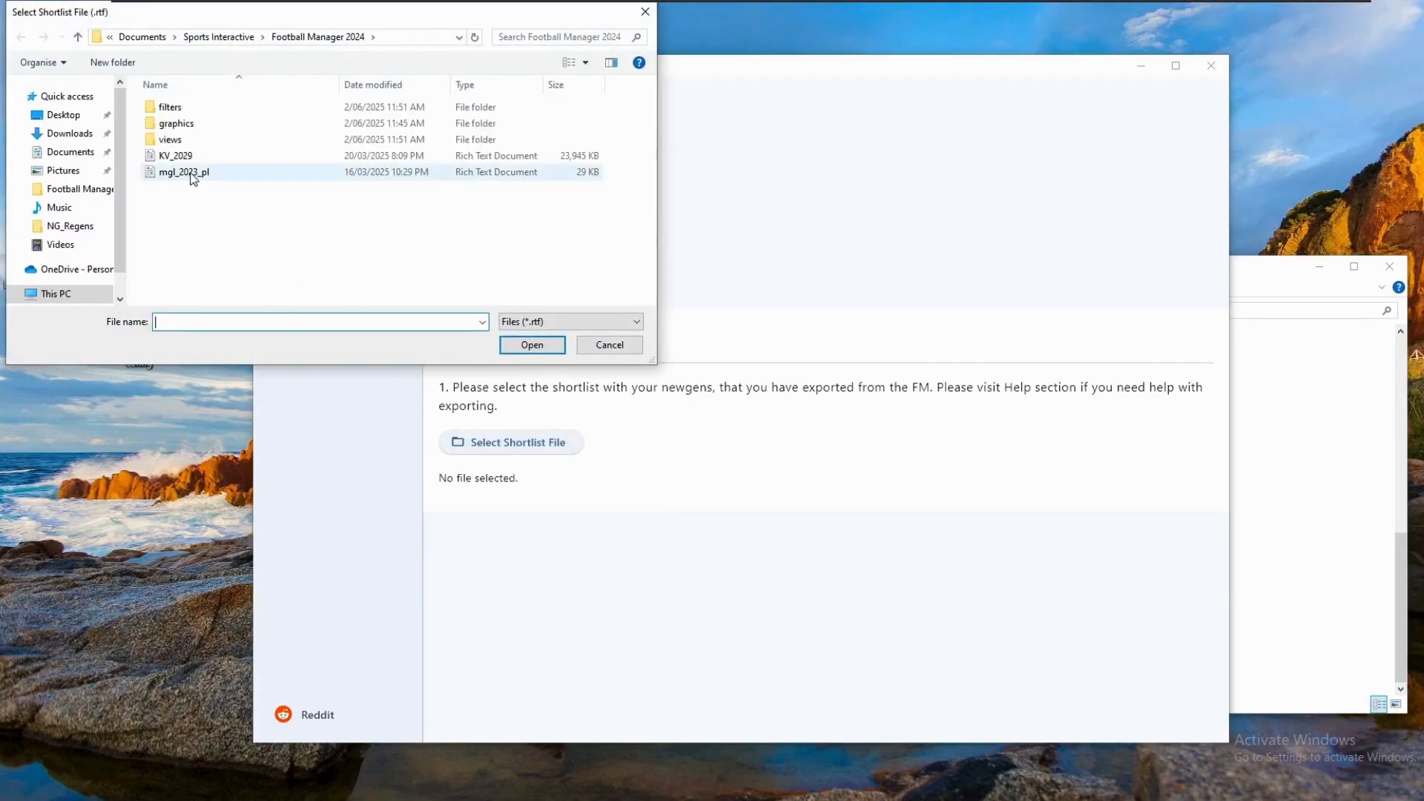
left_click(528, 345)
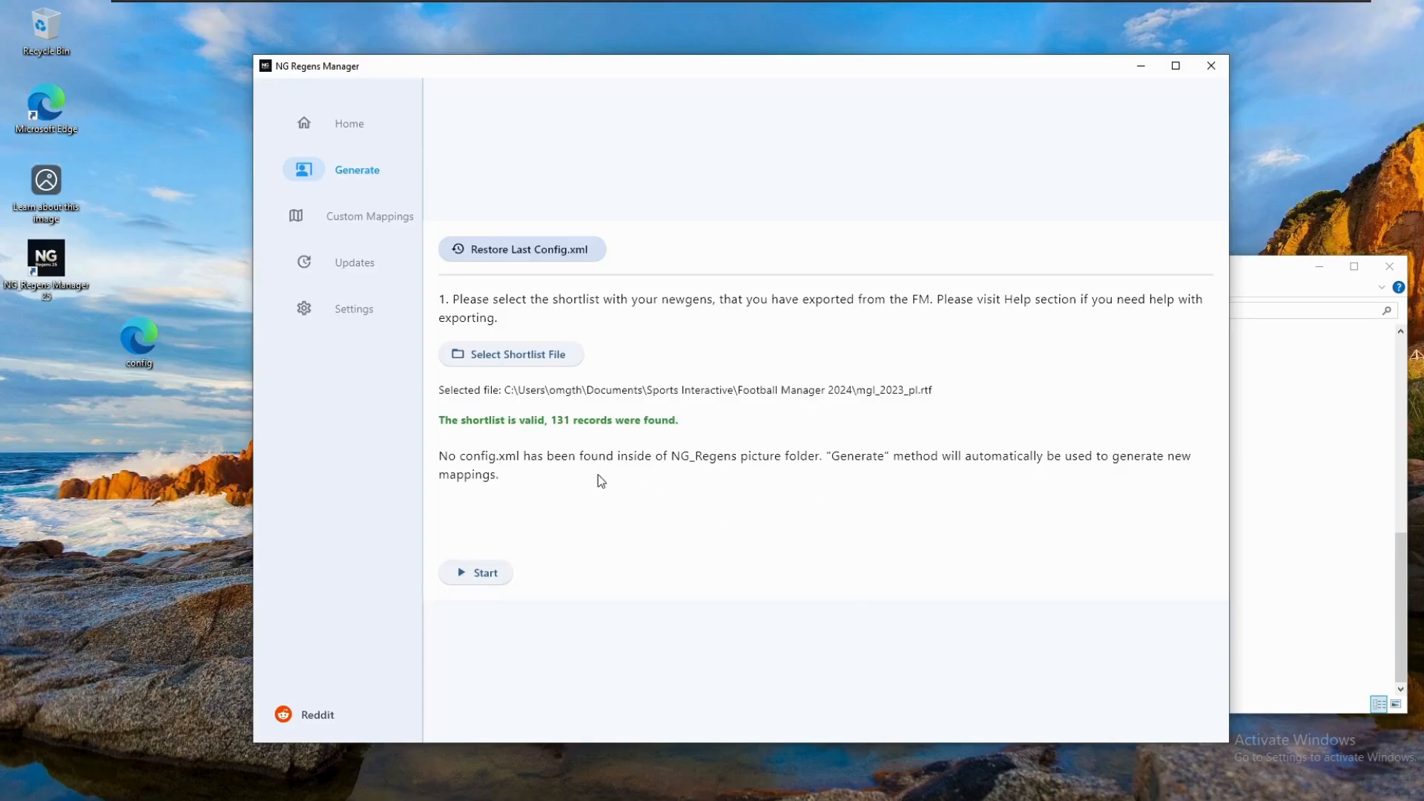
left_click(498, 576)
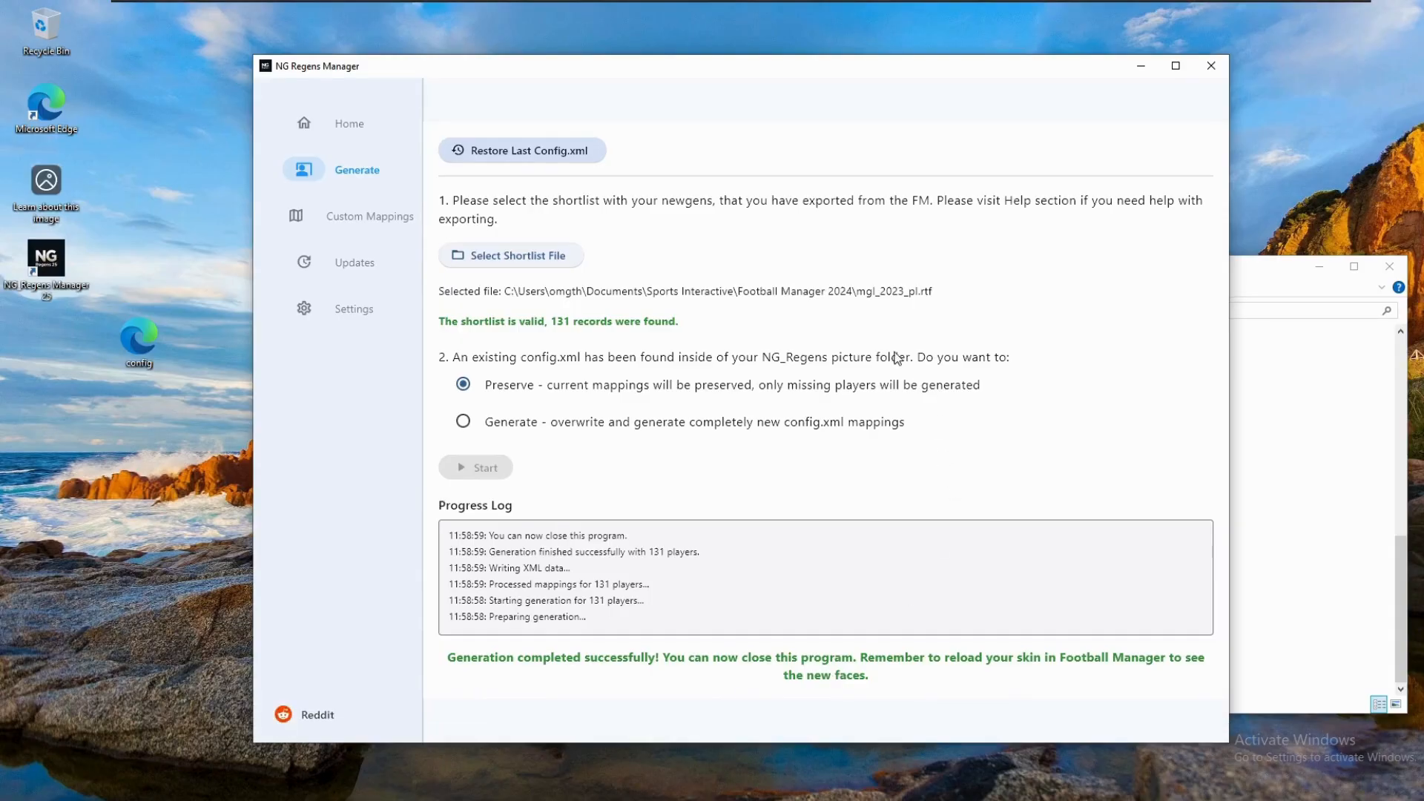
Reopen the Generate section and load the mgl_2023_pl shortlist again
left_click(350, 124)
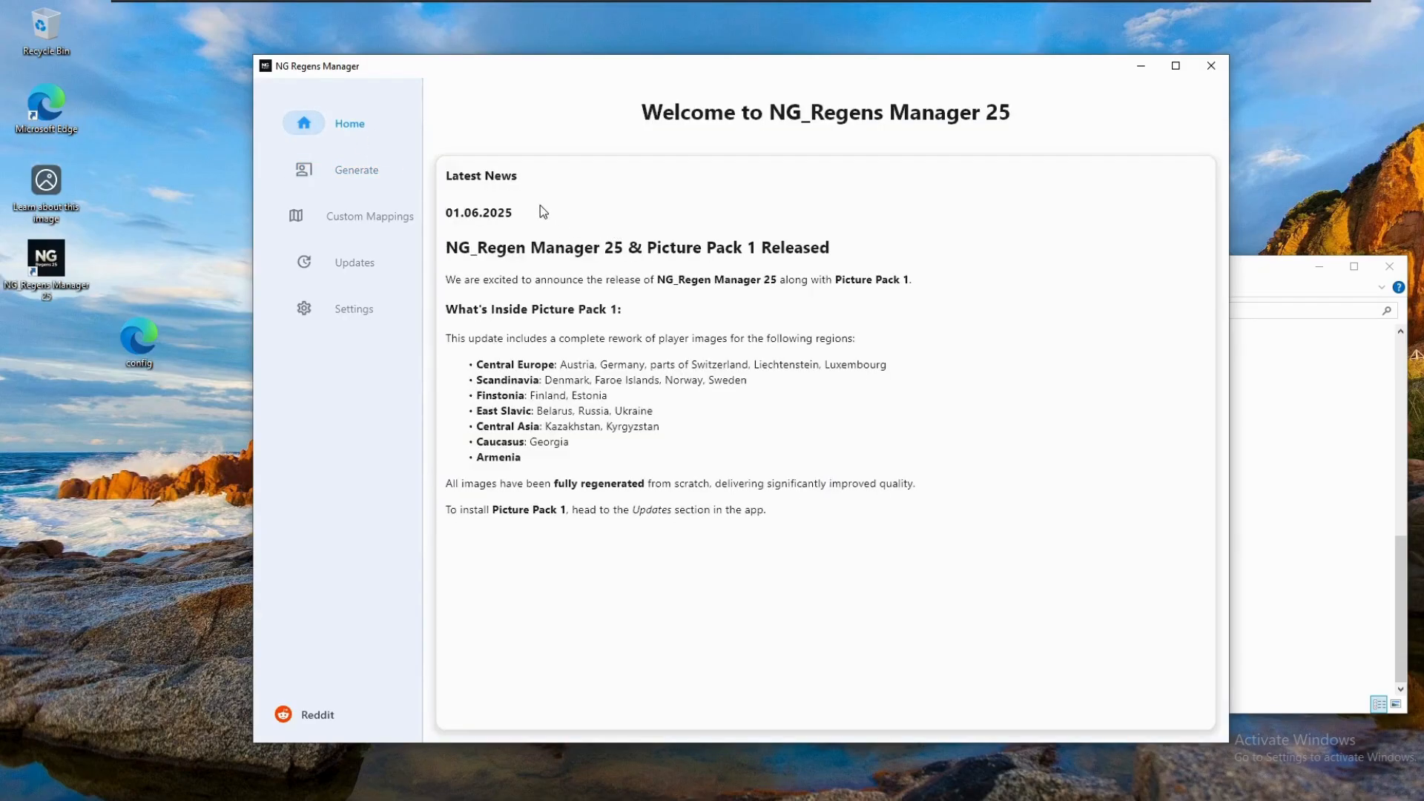
left_click(360, 176)
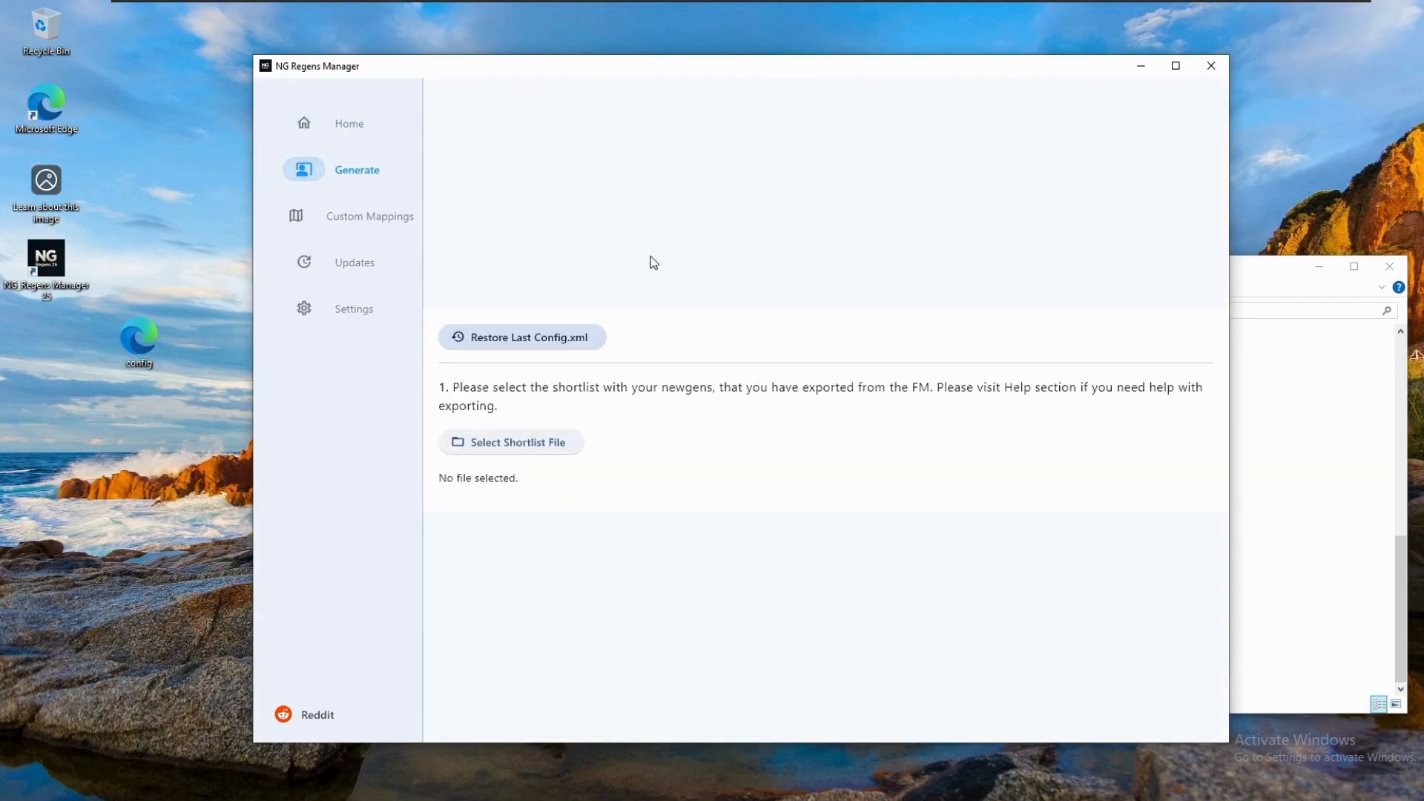
left_click(531, 442)
left_click(192, 173)
double_click(191, 174)
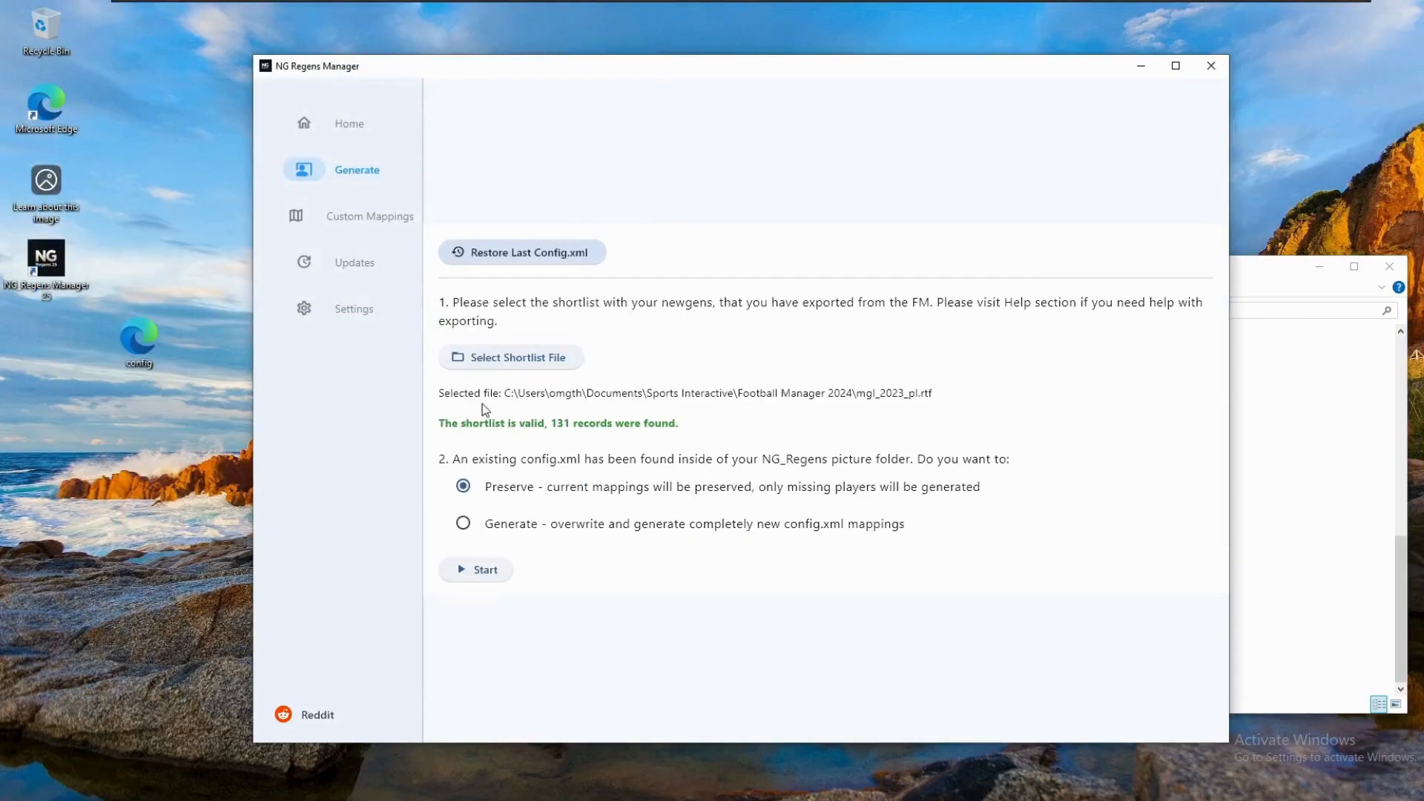
Check the config file in the NG_Regens faces folder, then return to NG Regens Manager
left_click(1243, 530)
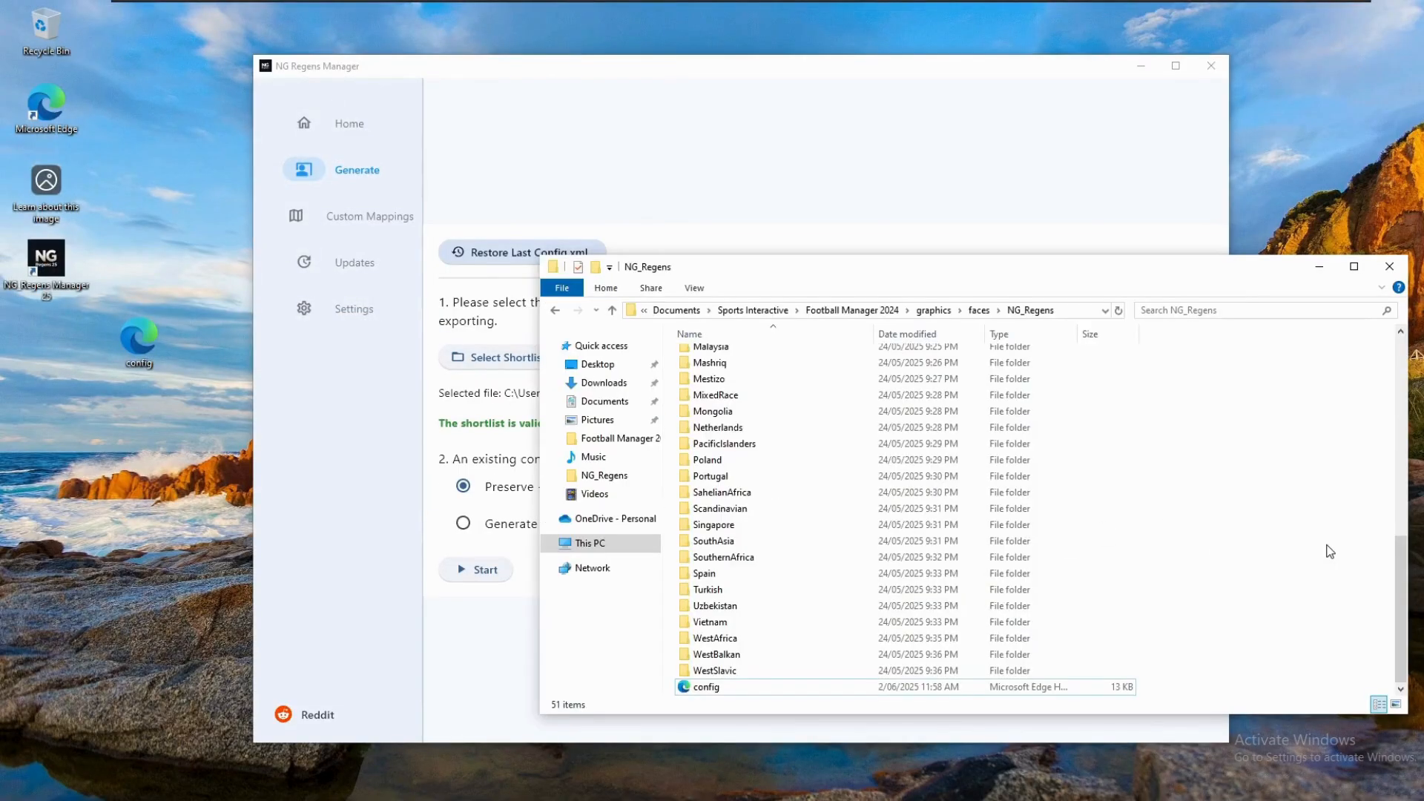
left_click(789, 687)
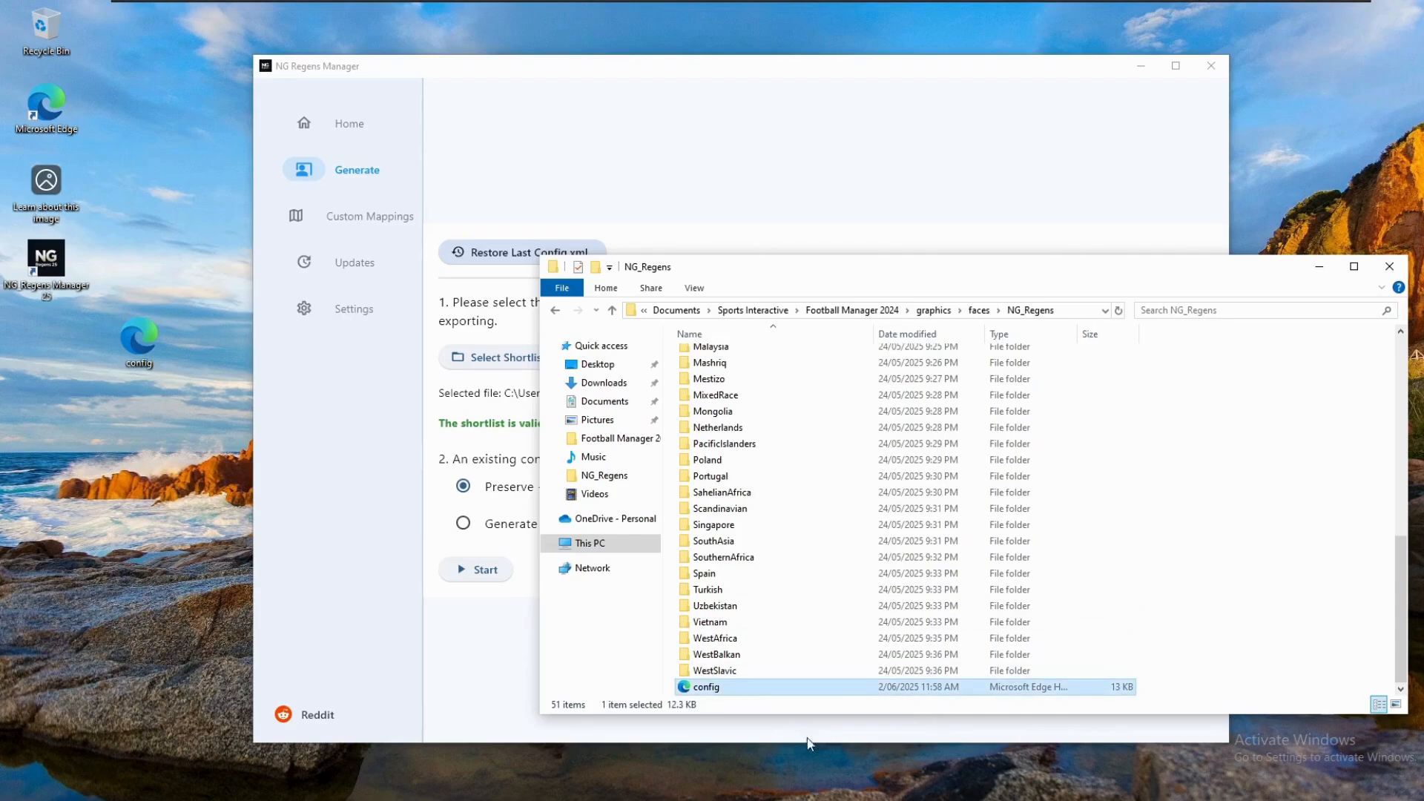
left_click(485, 669)
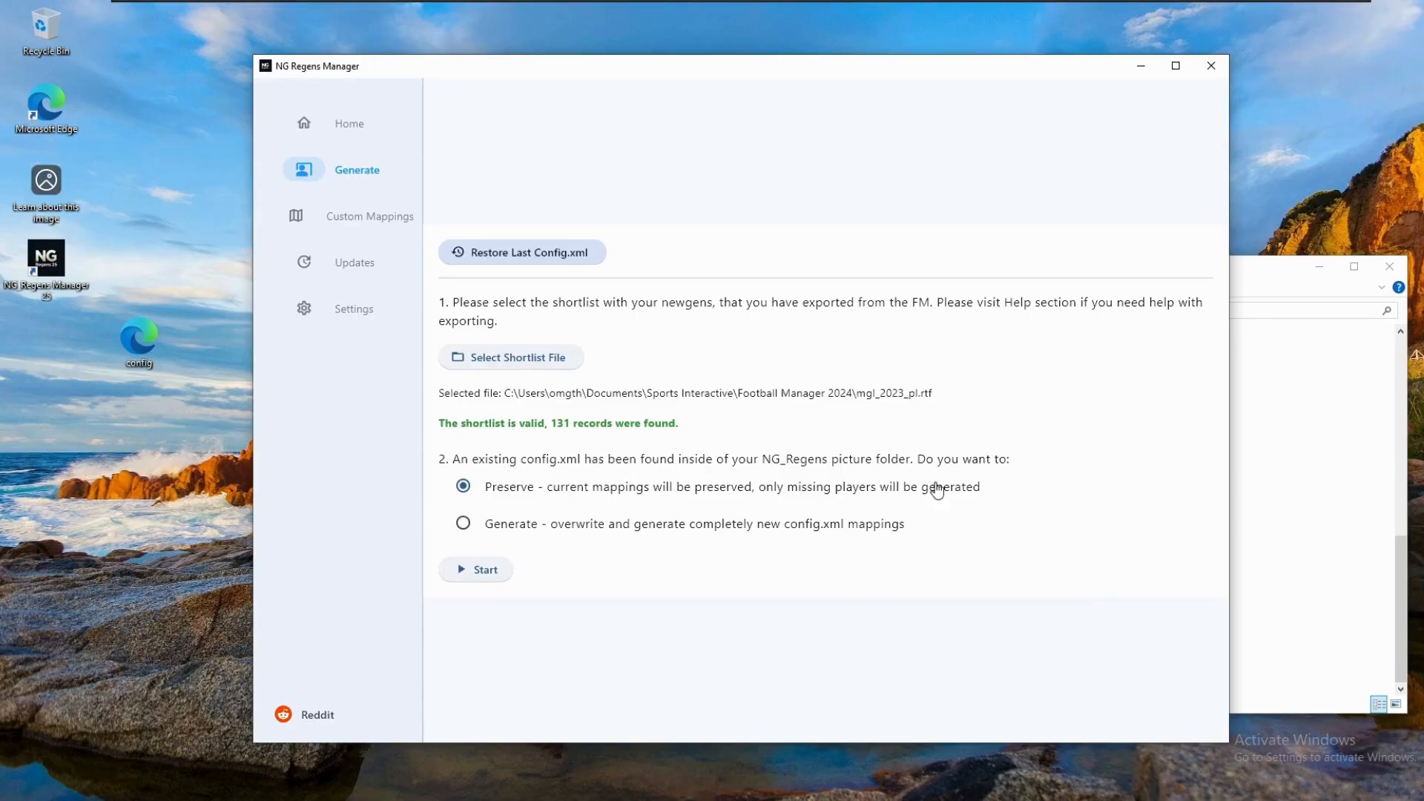
Keep the mapping method on Preserve and restore the last config.xml over the current one
left_click(462, 524)
left_click(464, 489)
left_click(521, 256)
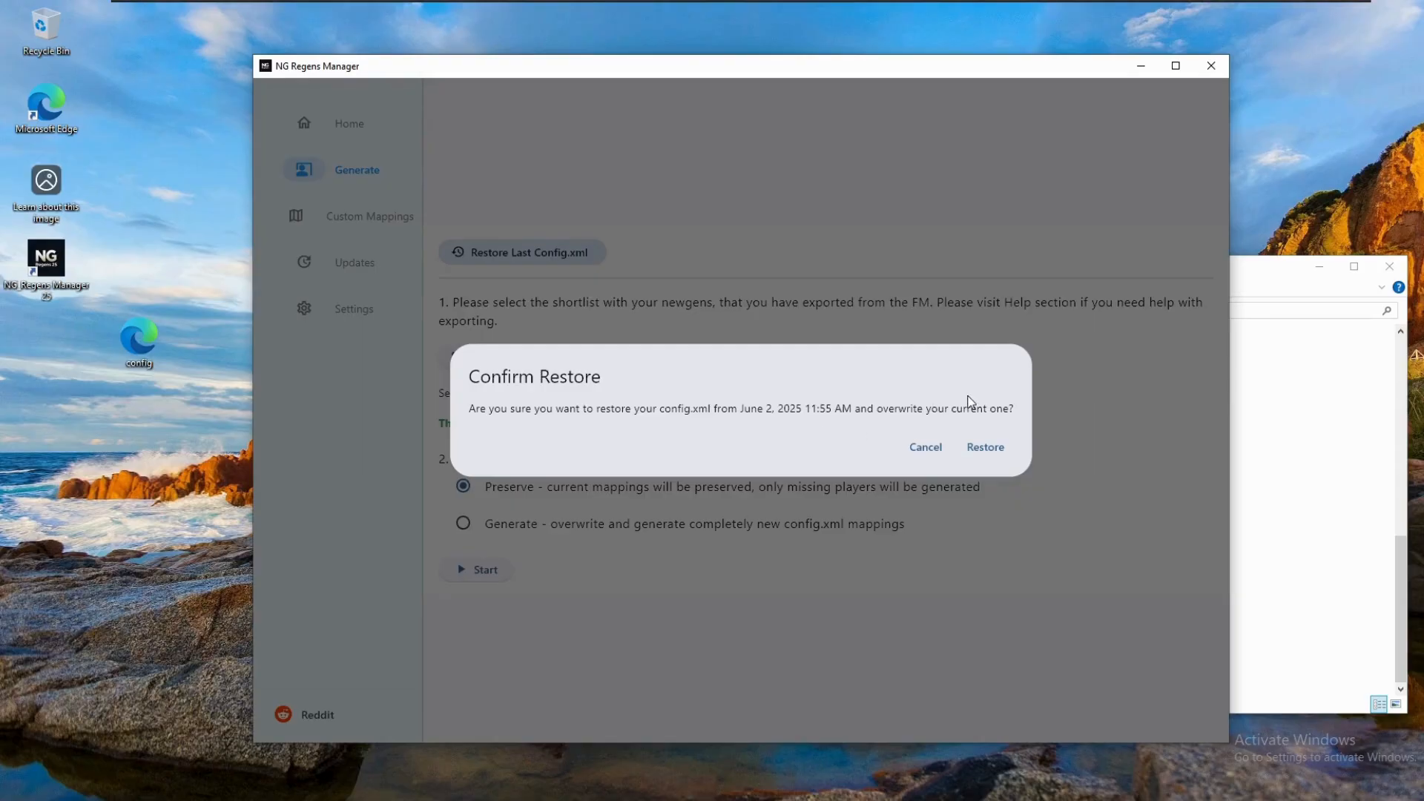
left_click(988, 459)
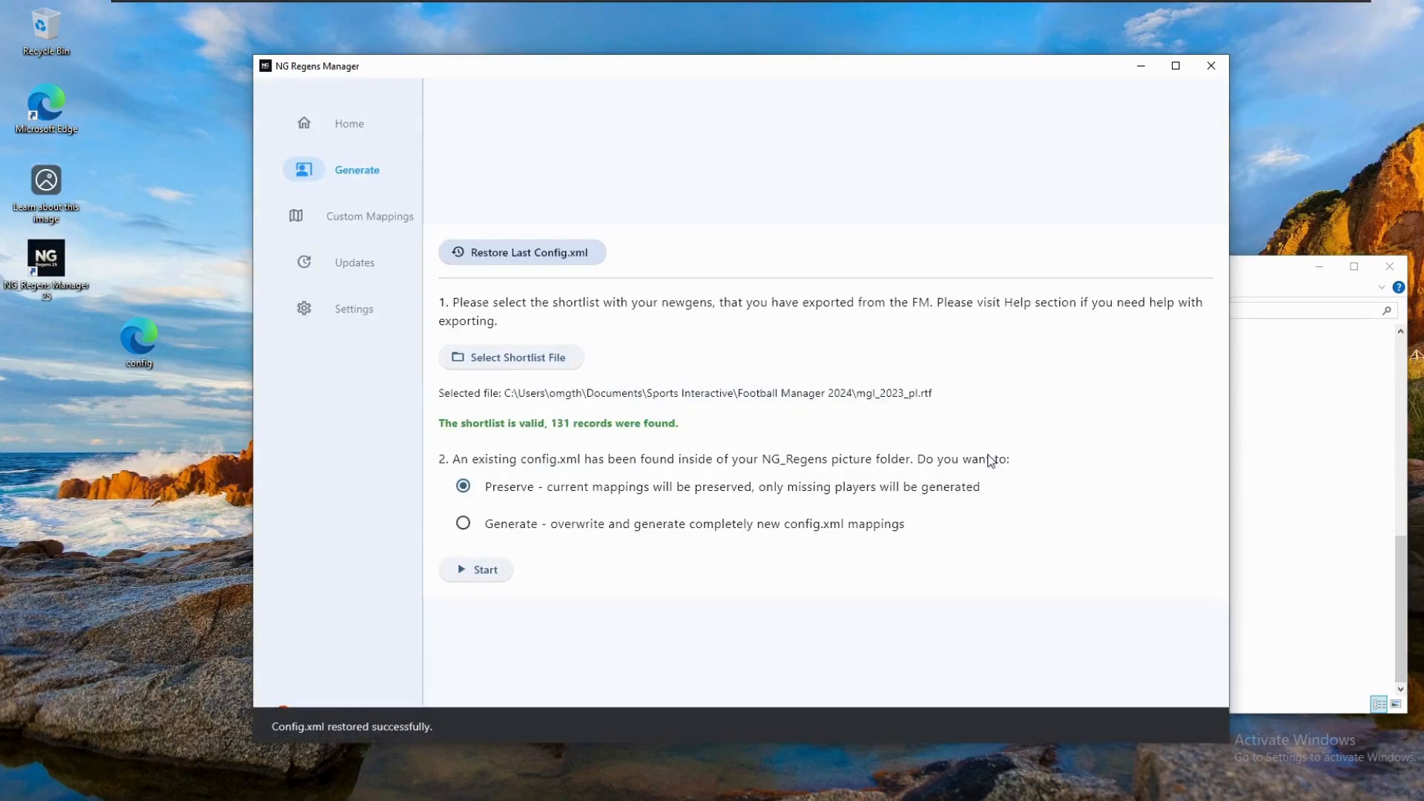
Load the KV_2029 shortlist file in place of the current one
left_click(556, 356)
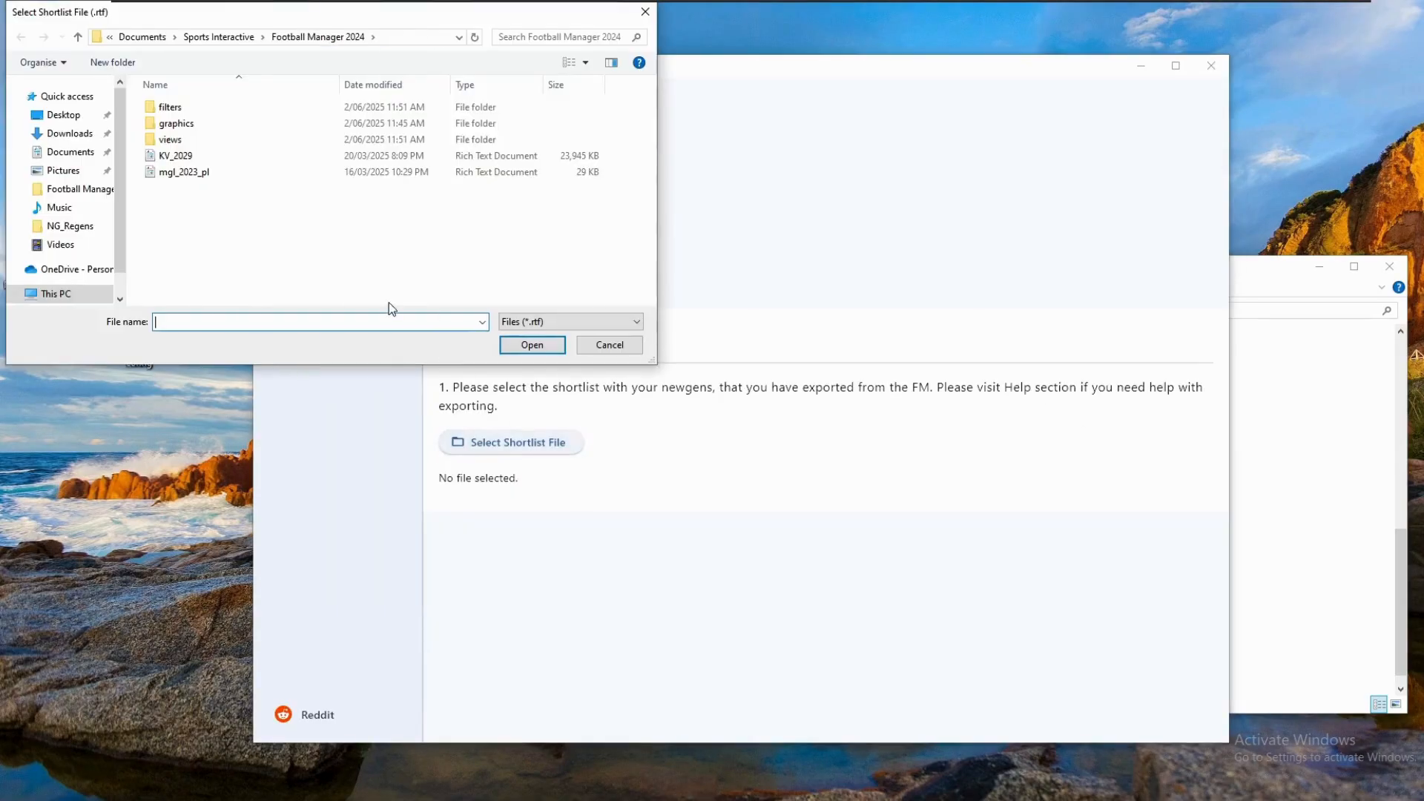
double_click(214, 163)
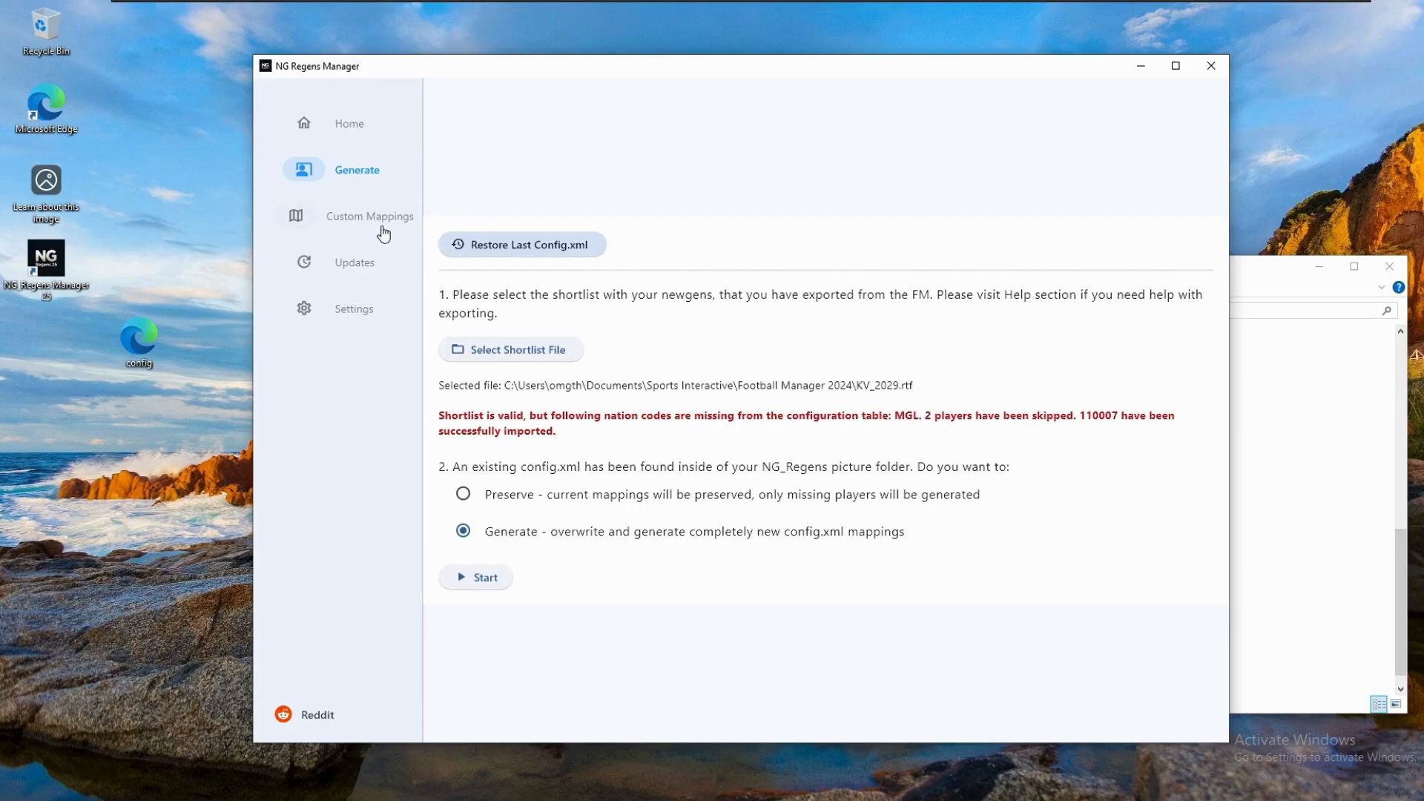
Start a new custom nation mapping and try the nation code MNG
left_click(366, 223)
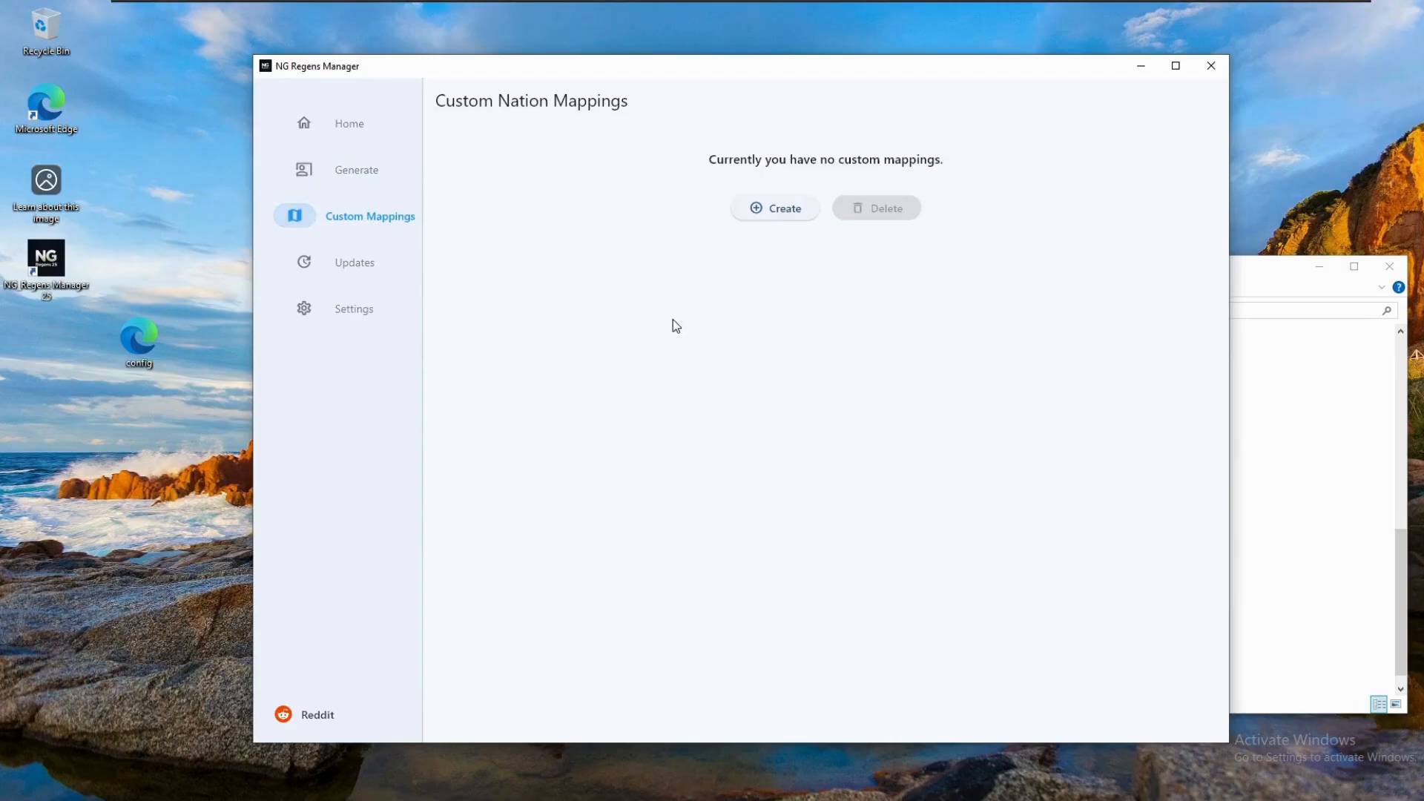
left_click(782, 212)
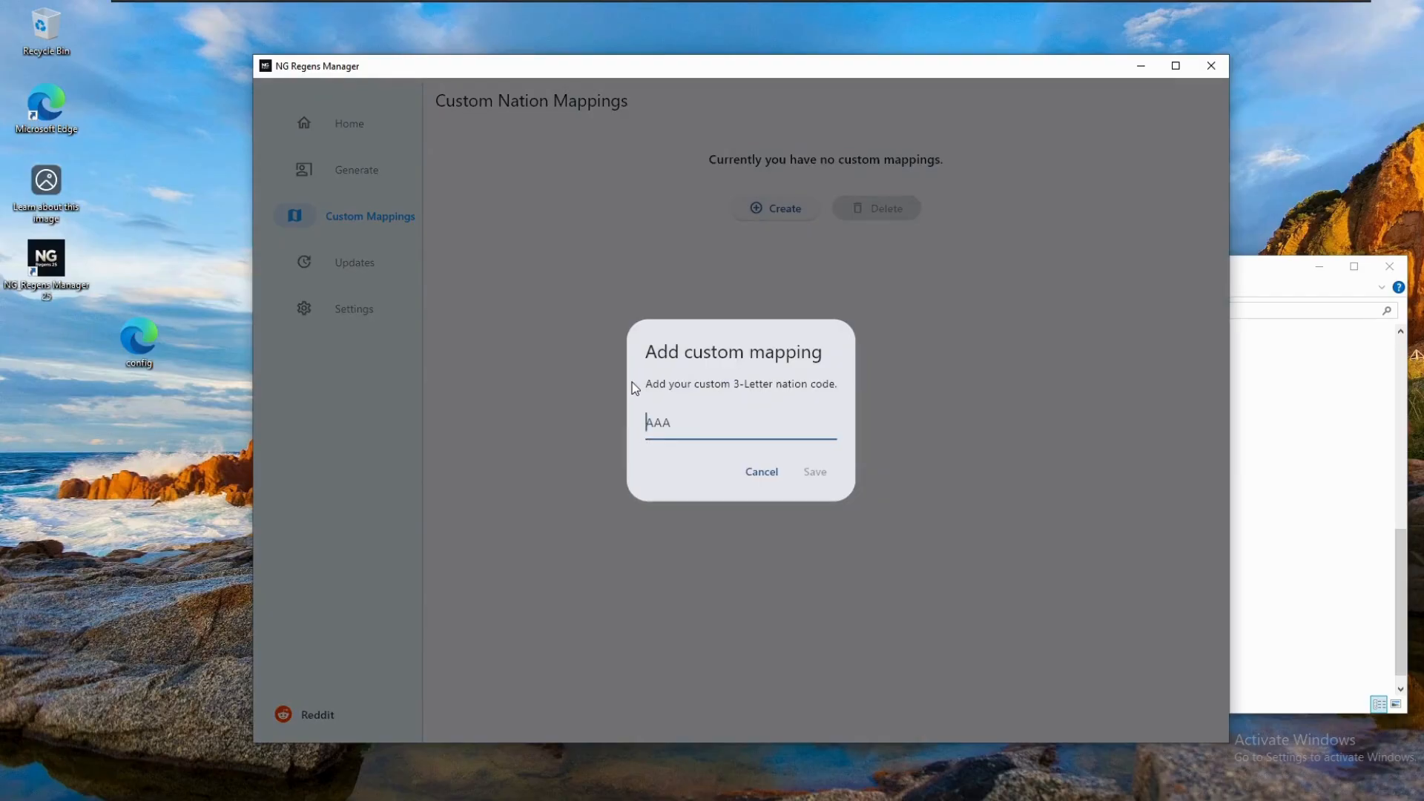
type("MGL")
key("BackSpace")
key("BackSpace")
key("BackSpace")
type("MNG")
key("BackSpace")
key("BackSpace")
key("BackSpace")
type("MNG")
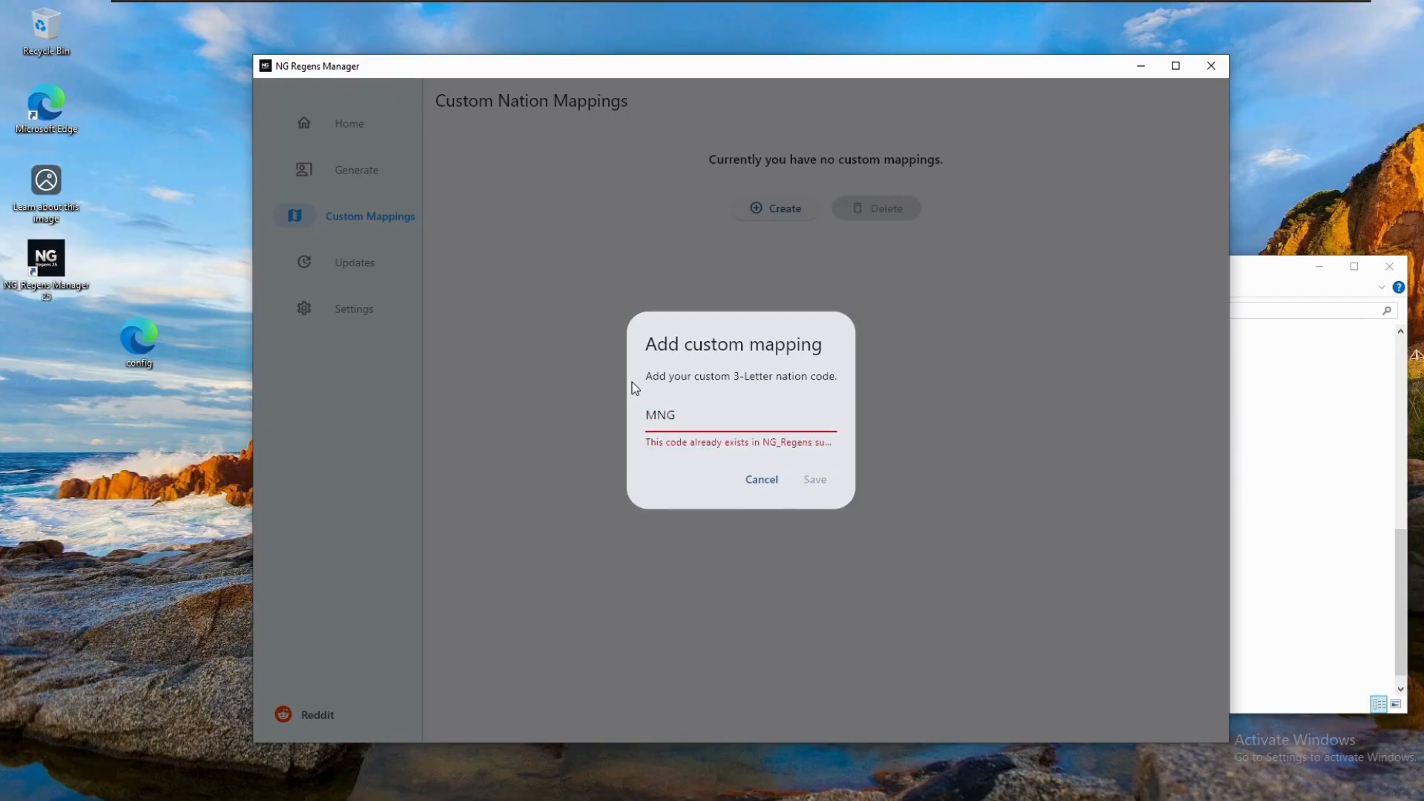
Set the custom mapping's nation code to MGL and save it
key("BackSpace")
key("BackSpace")
type("GL")
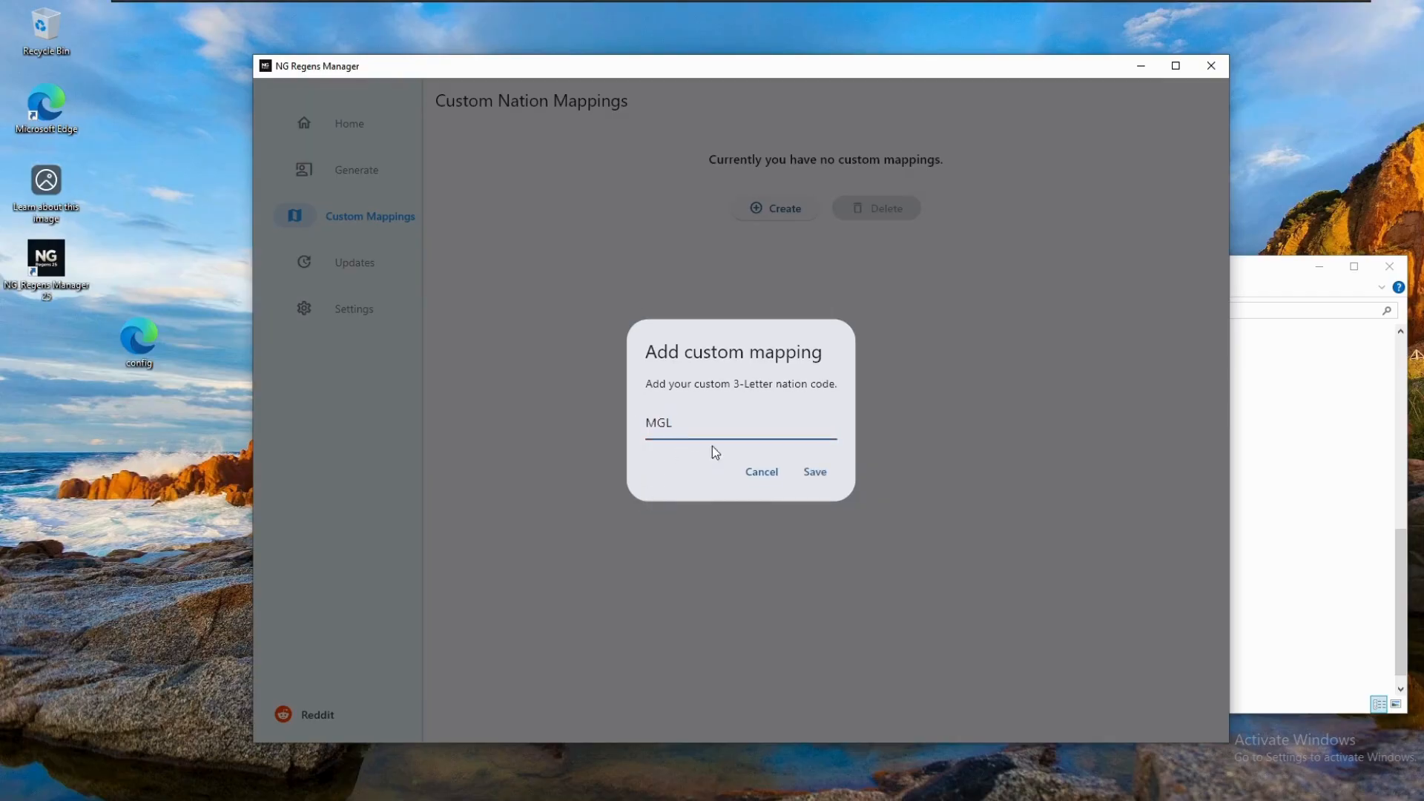
left_click(815, 471)
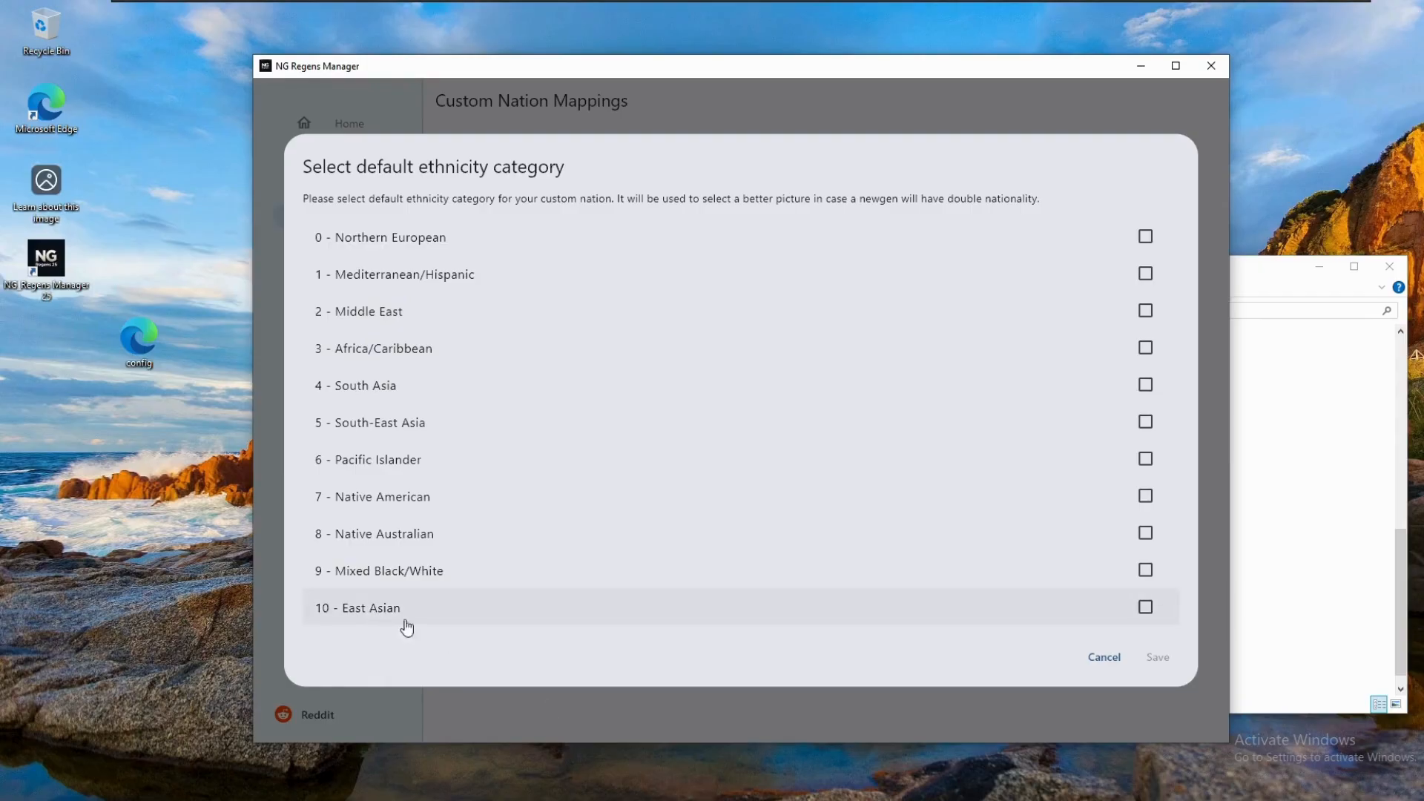
Set the custom nation's default ethnicity category to 10 - East Asian and save it
left_click(547, 611)
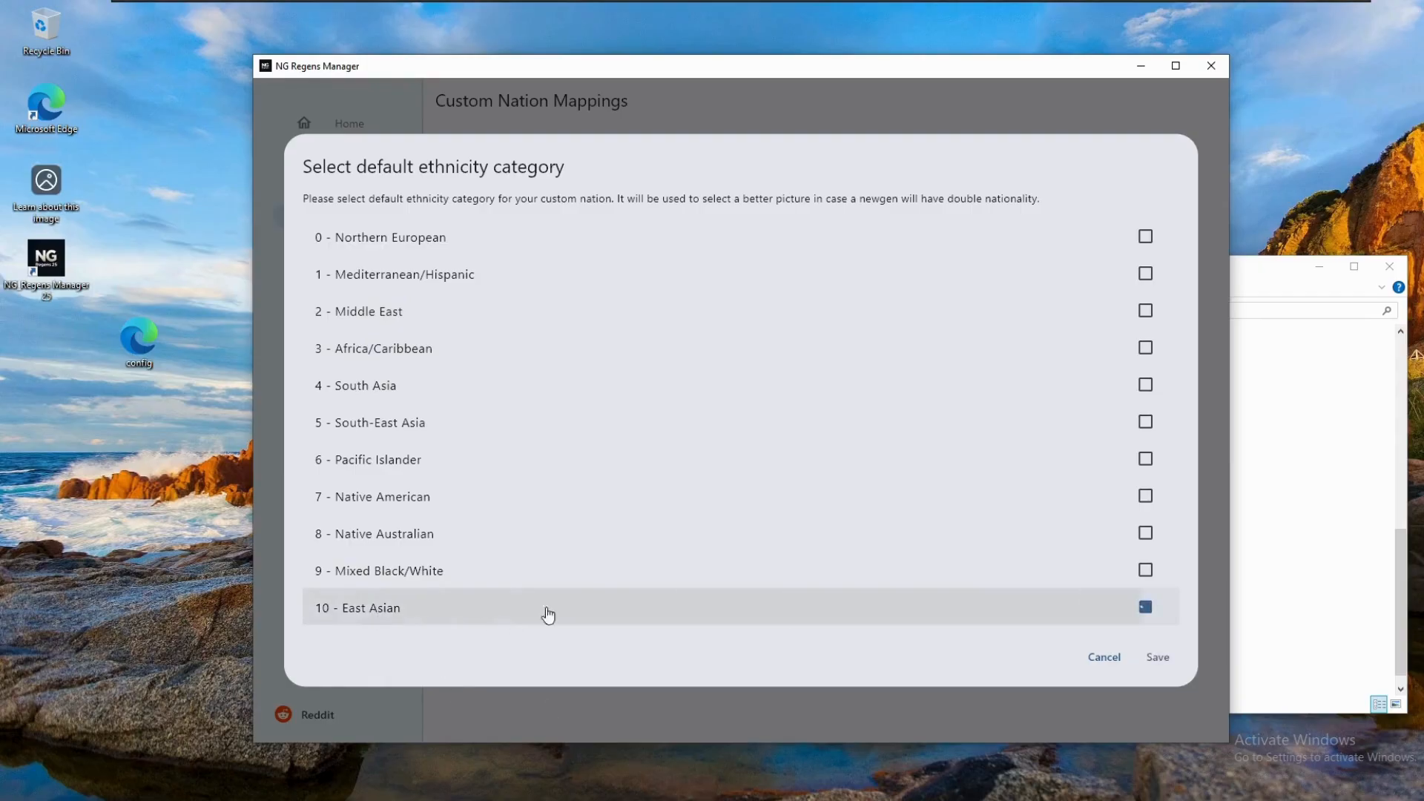
left_click(1159, 658)
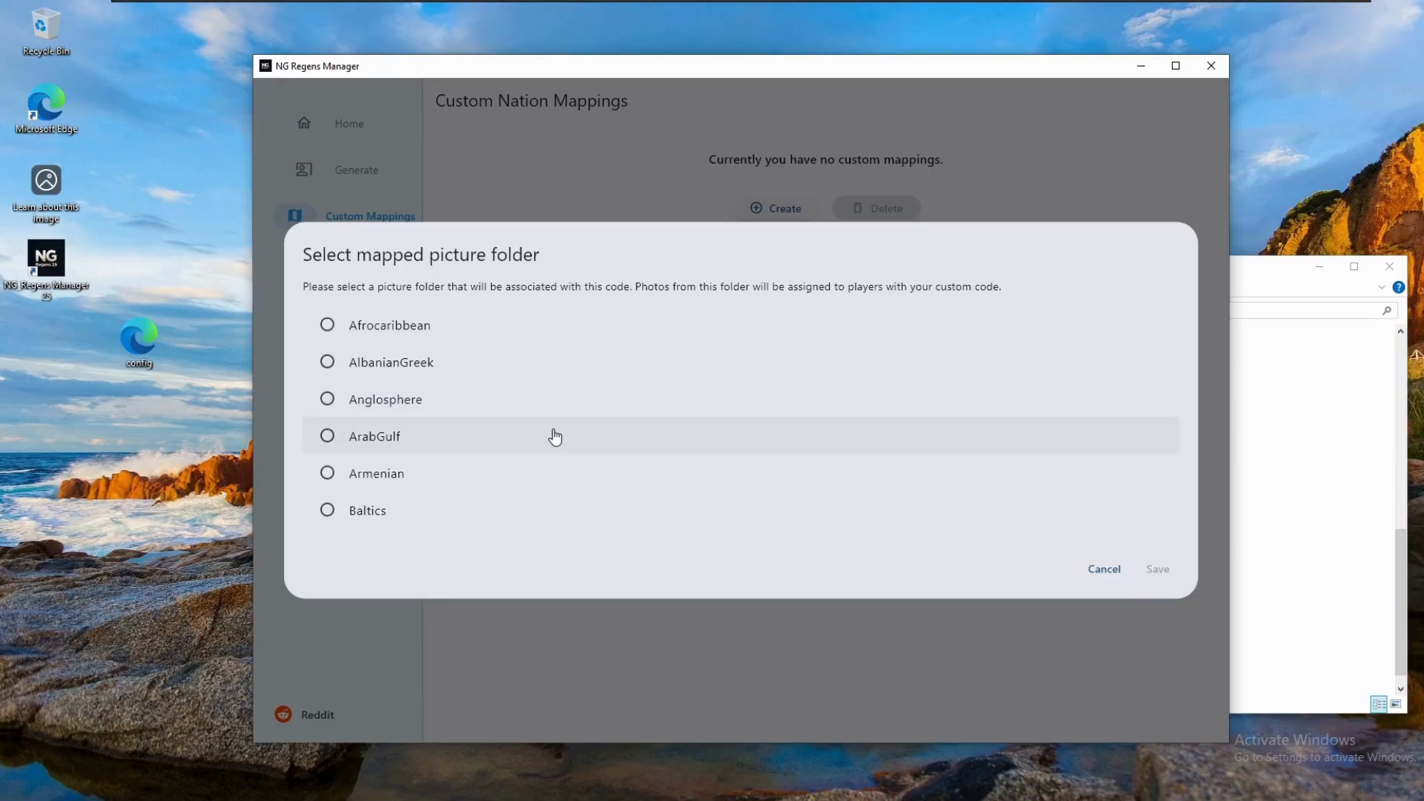
Assign the Mongolia picture folder to the custom nation code, save it, and display the MGL mapping's details
scroll(554, 437, "down", 1)
scroll(555, 438, "down", 1)
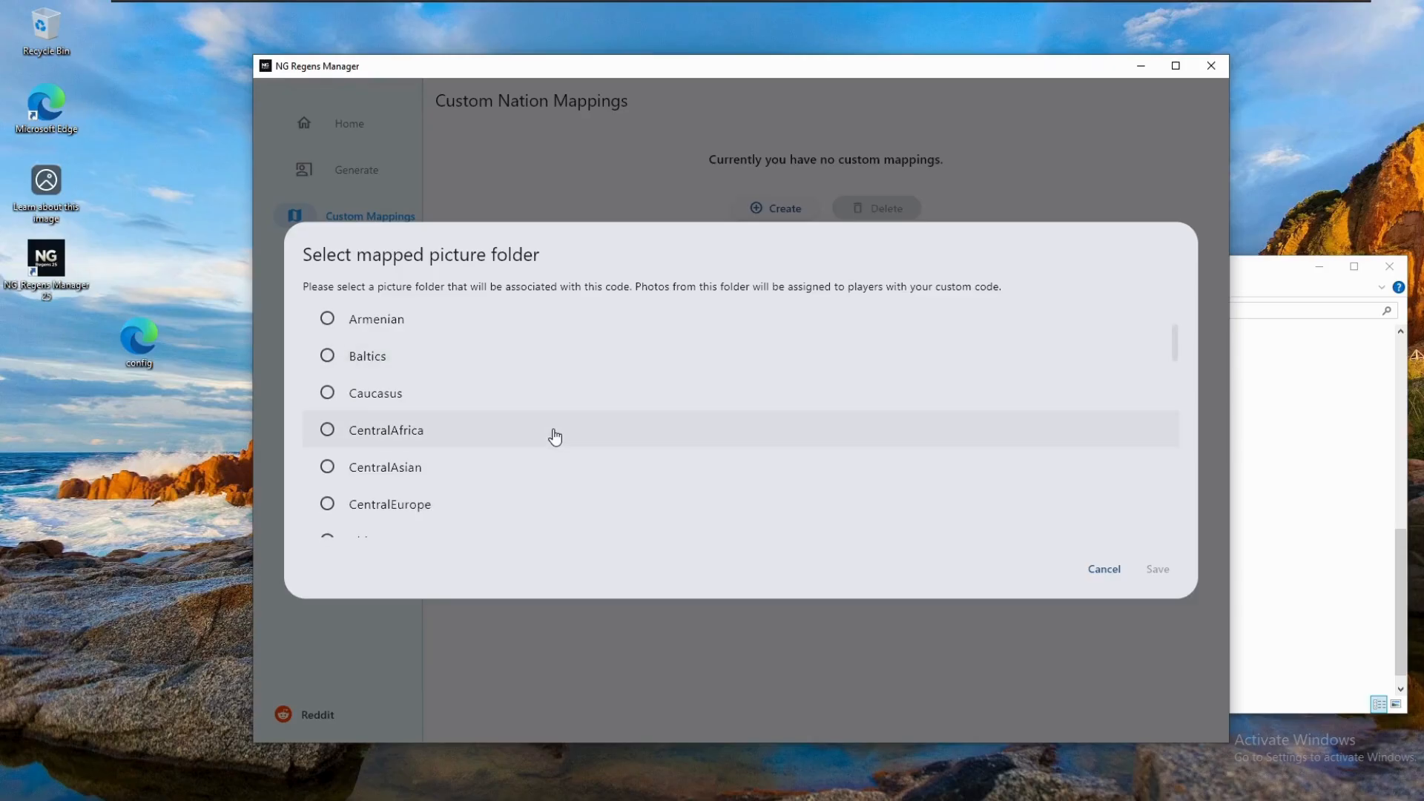
scroll(554, 437, "down", 1)
scroll(554, 438, "down", 10)
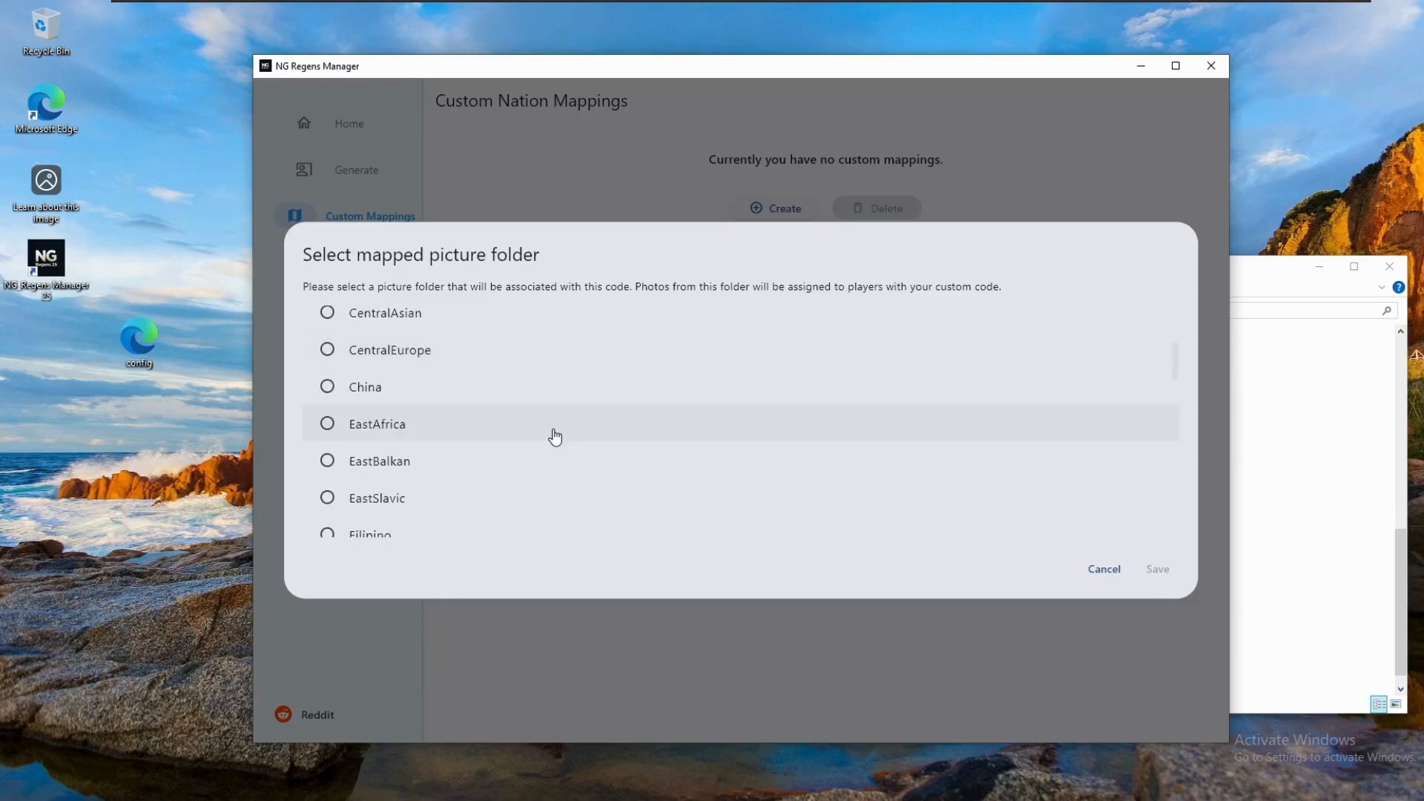
scroll(549, 445, "down", 6)
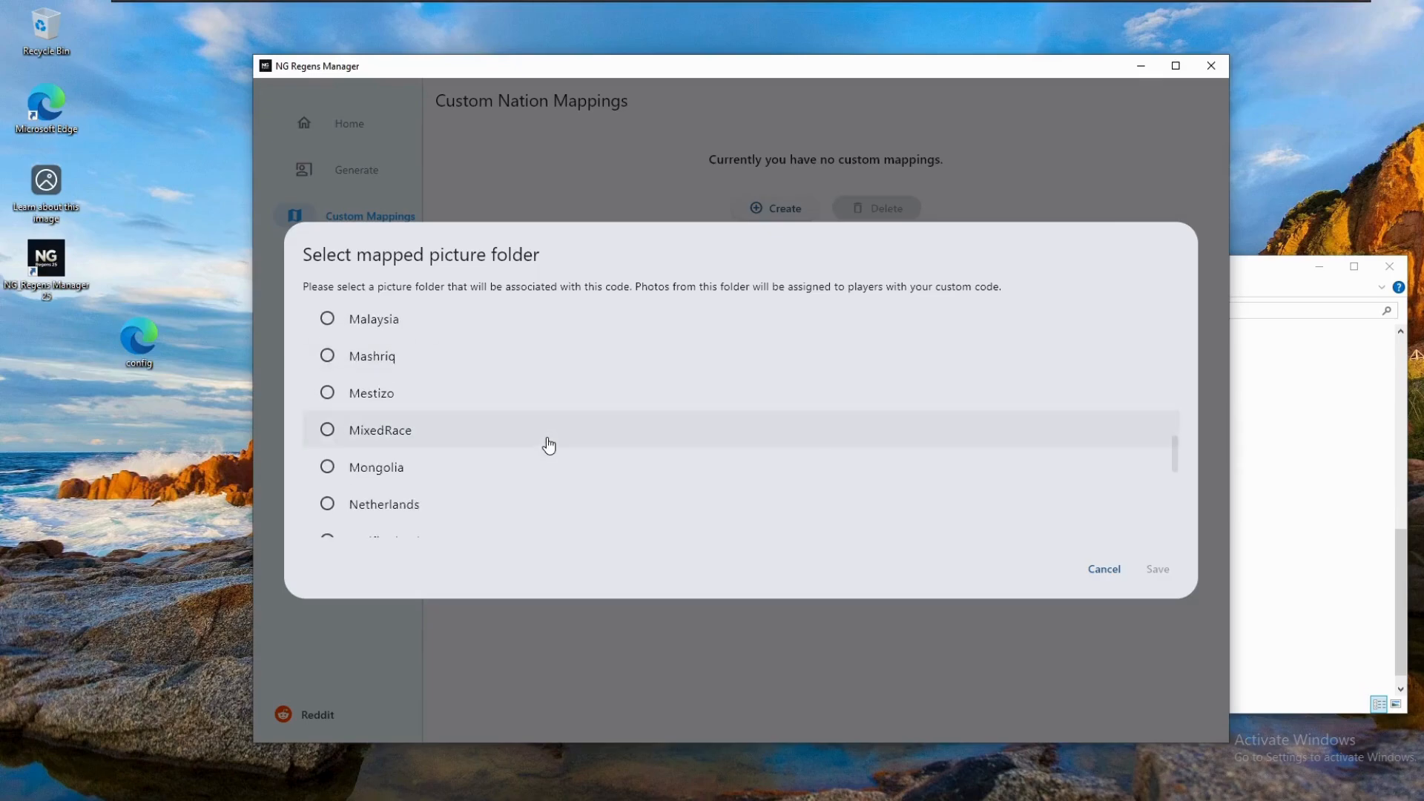
scroll(421, 508, "up", 1)
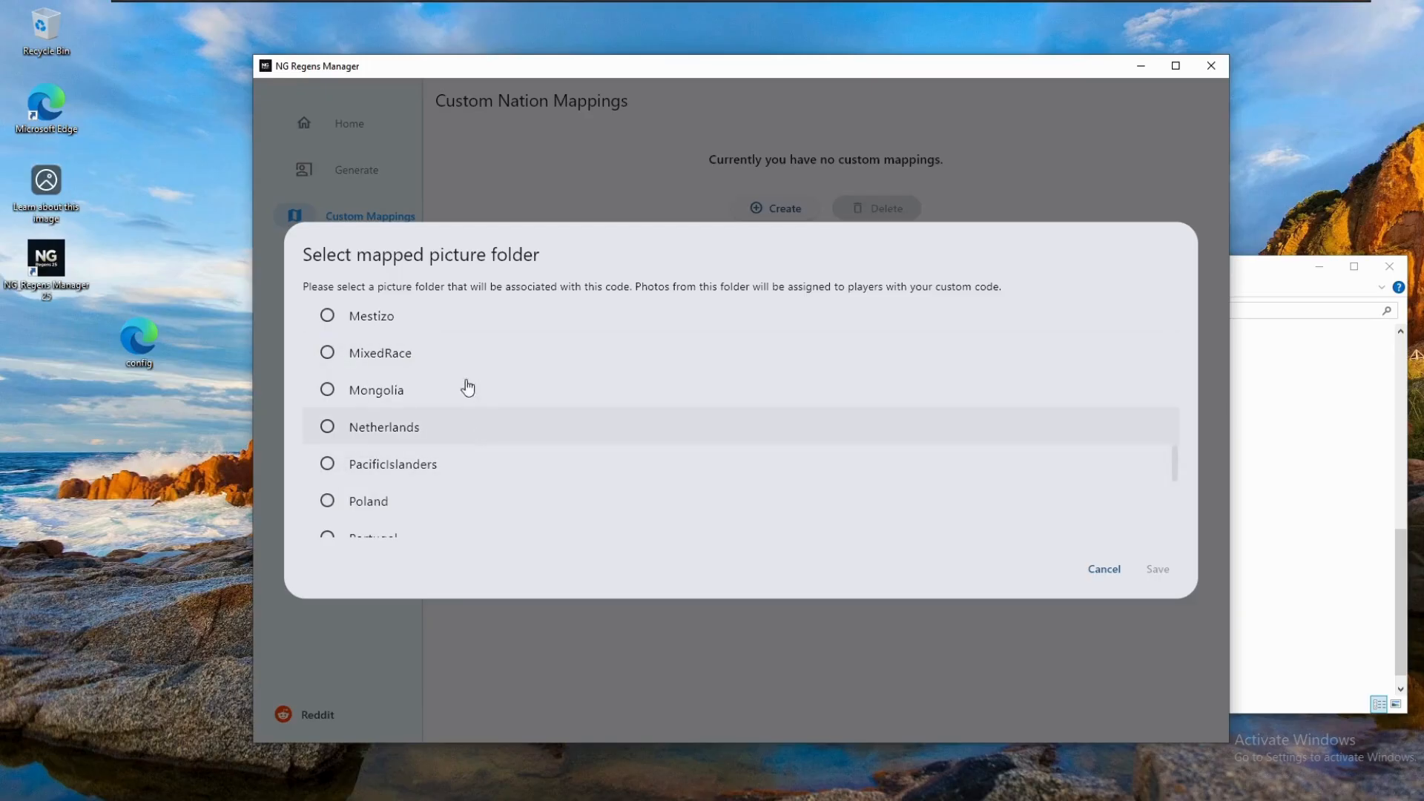
left_click(328, 393)
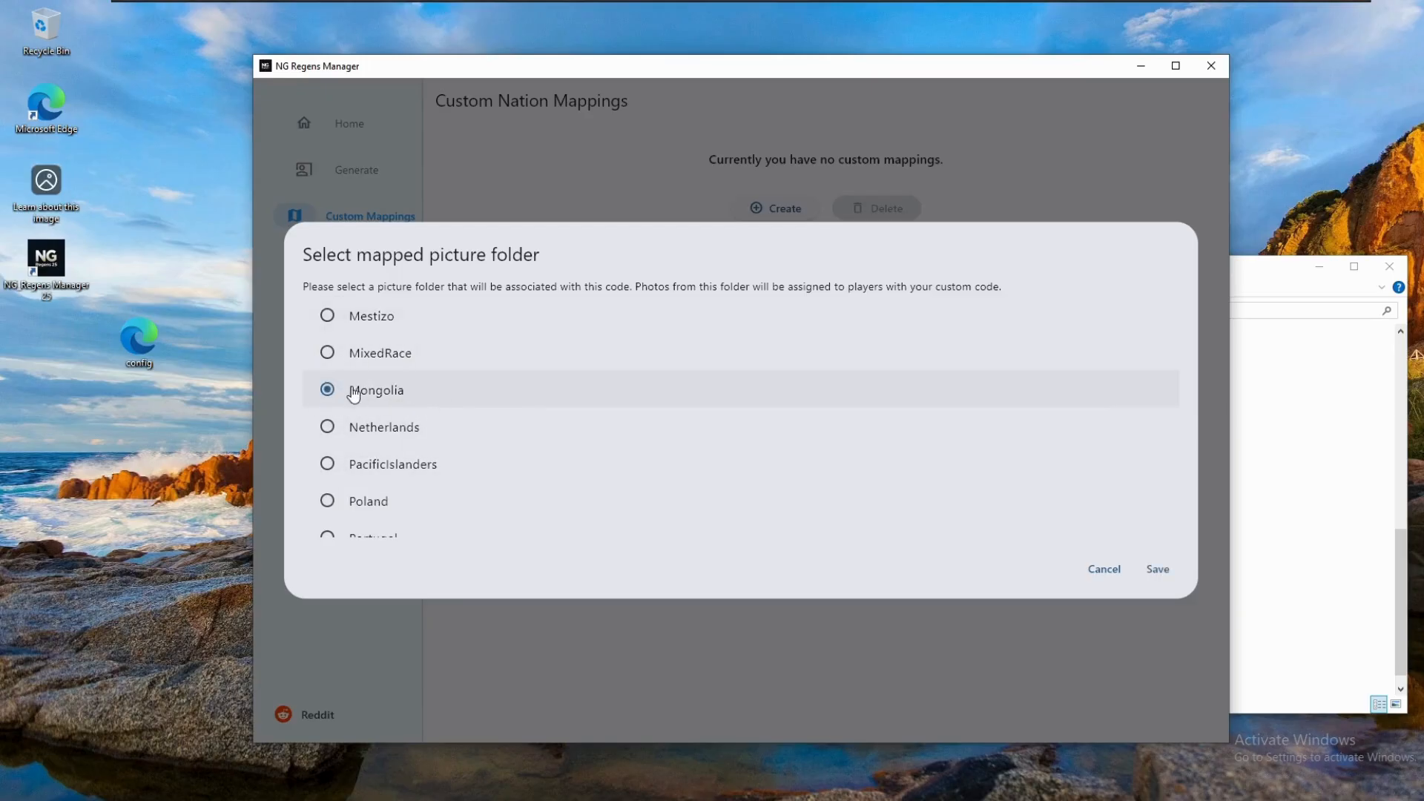
left_click(1156, 571)
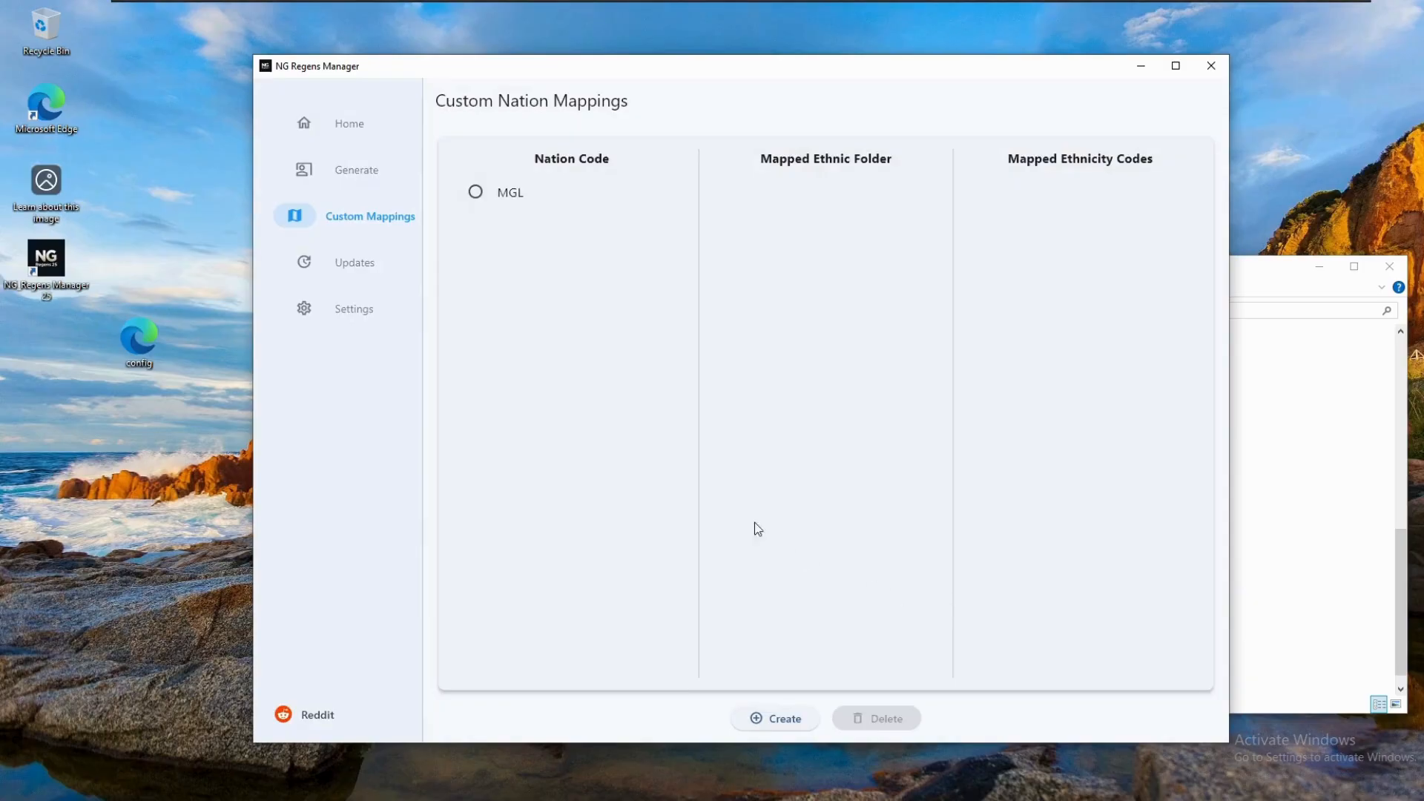
left_click(477, 192)
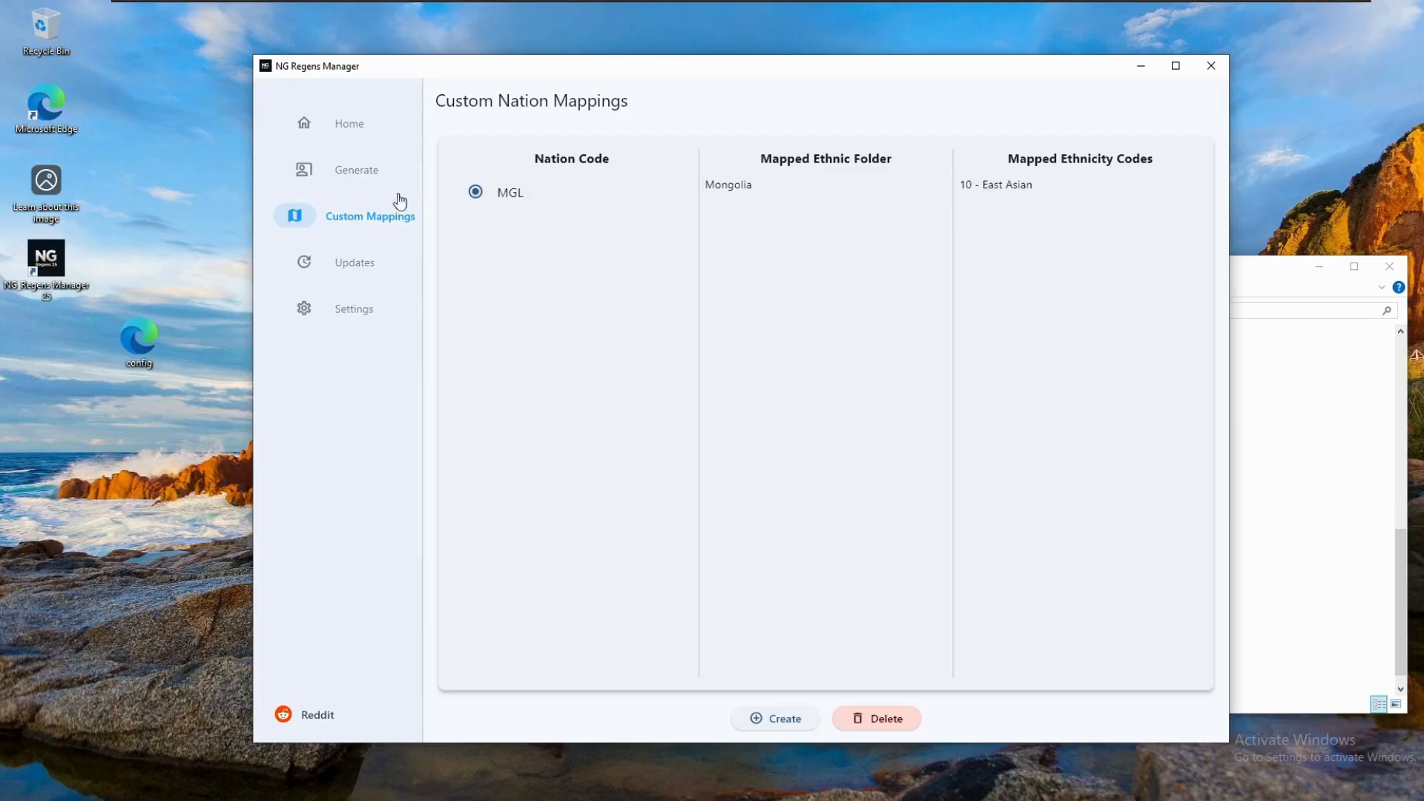
Return to face mapping generation and load the KV_2029 shortlist file from the Football Manager 2024 folder
left_click(356, 175)
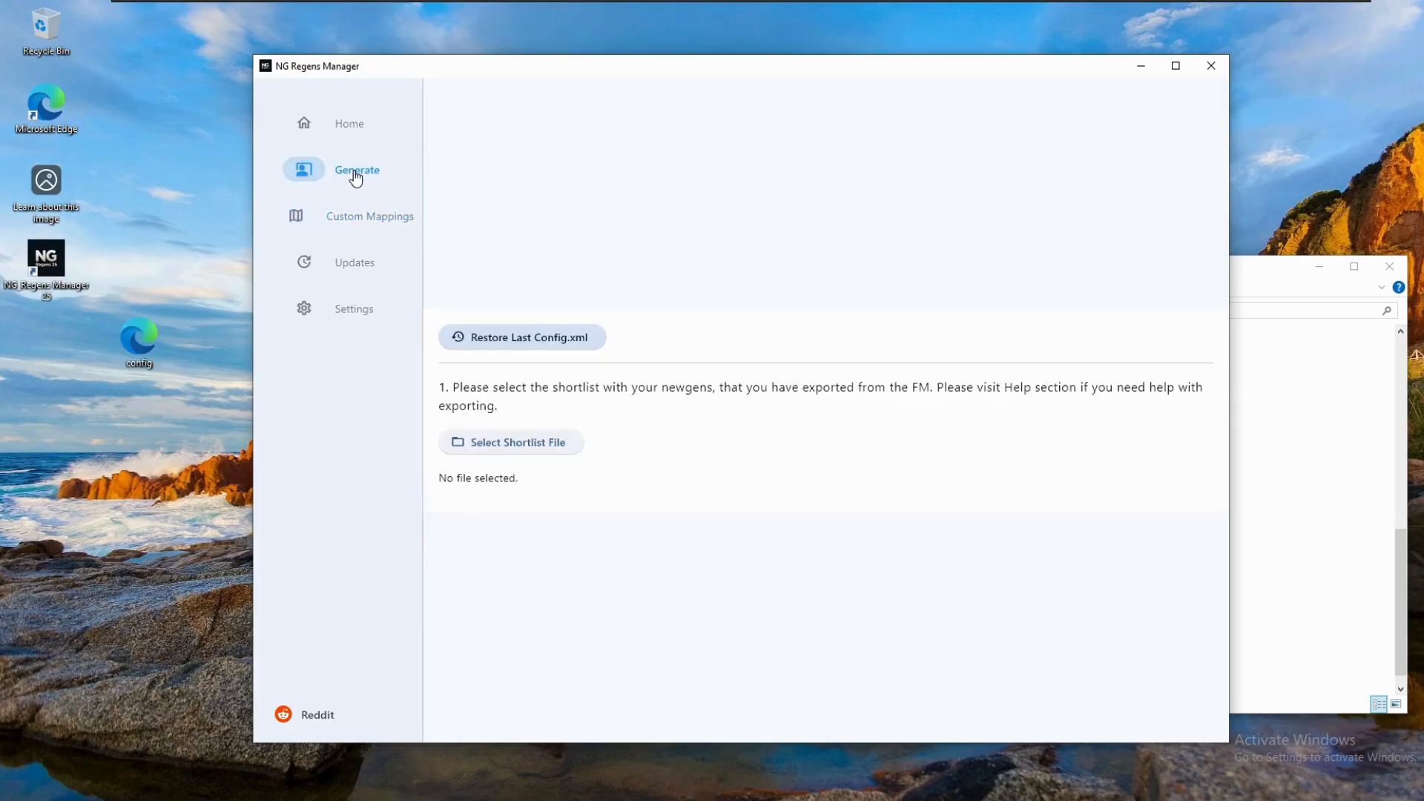
left_click(532, 449)
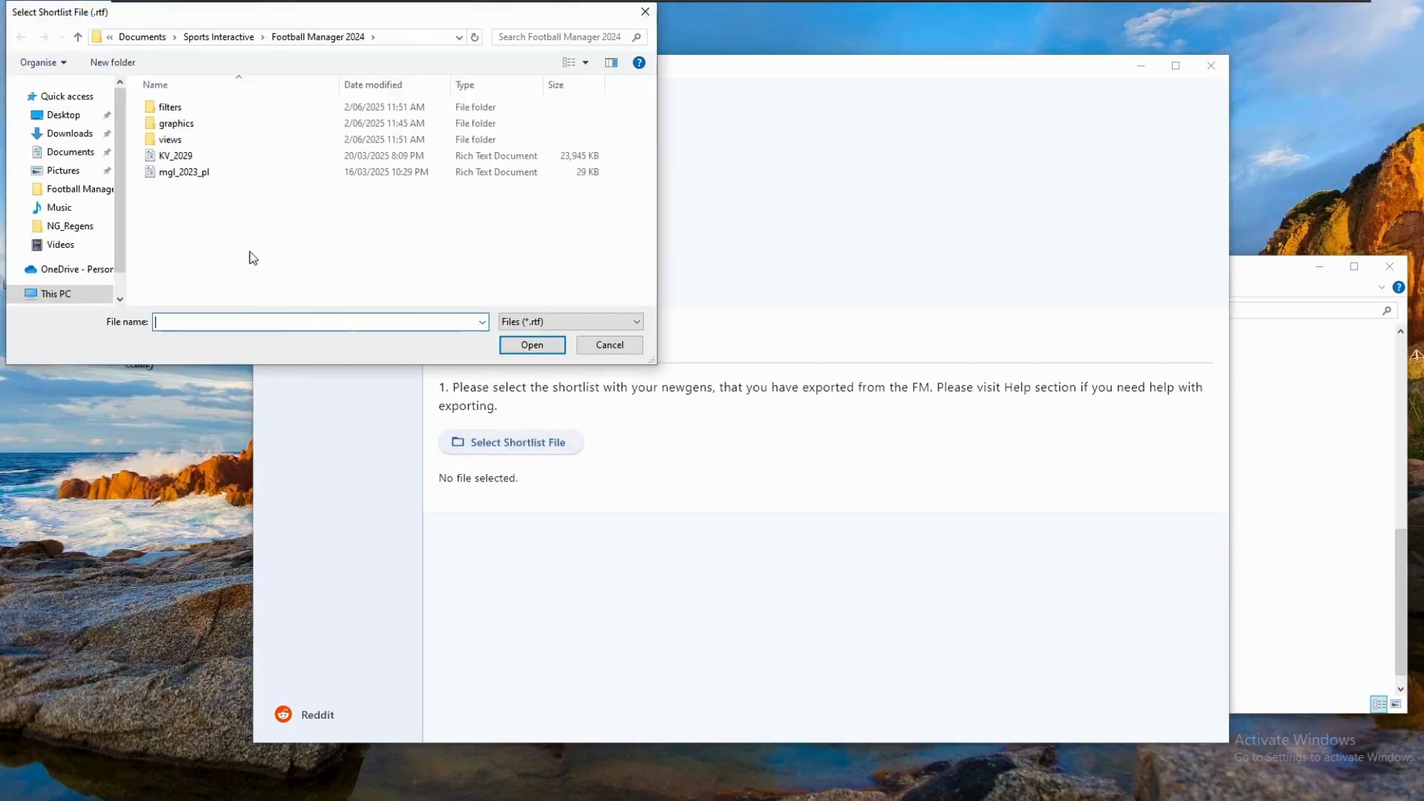
left_click(202, 158)
double_click(203, 156)
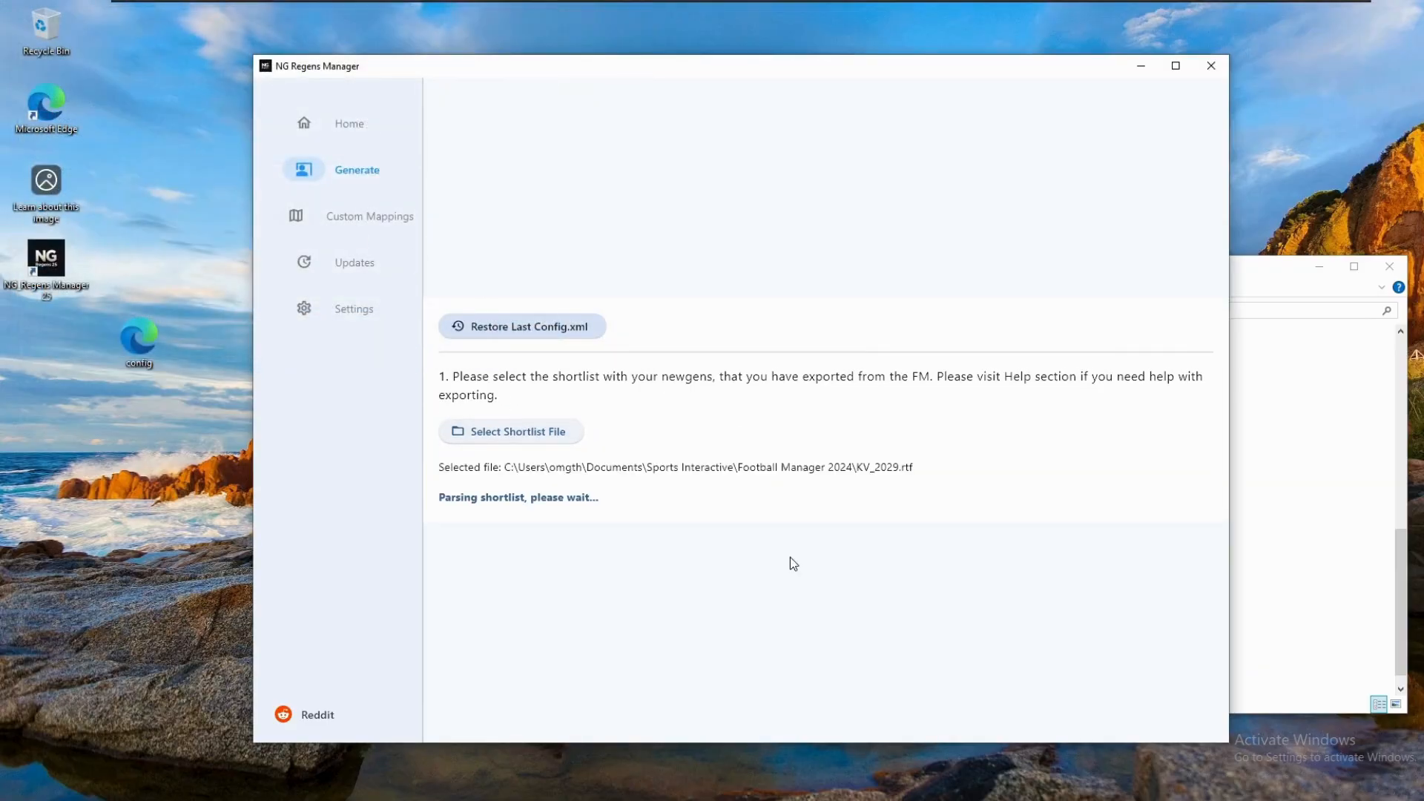